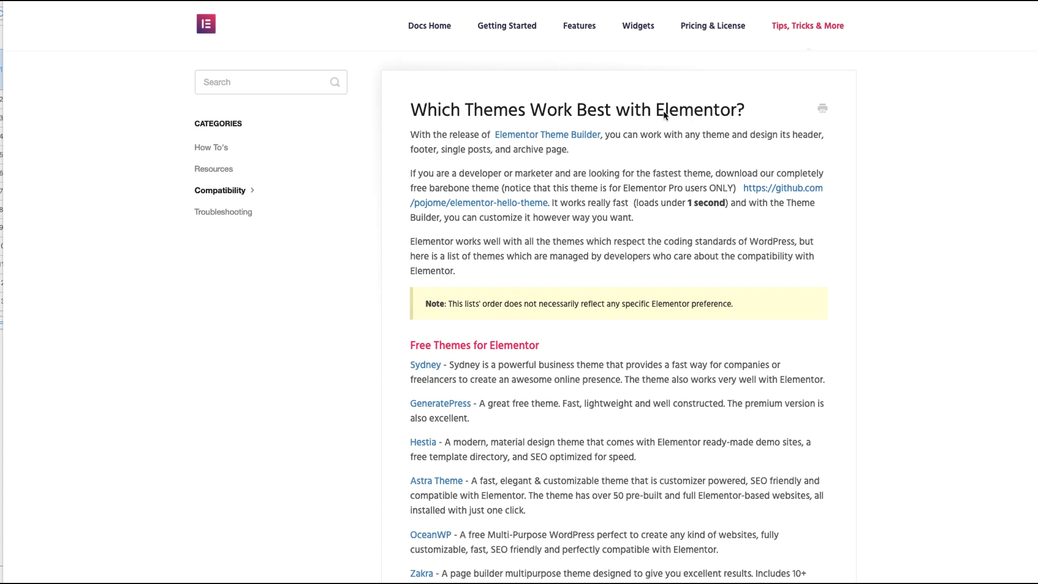
pyautogui.scroll(-2, 626, 186)
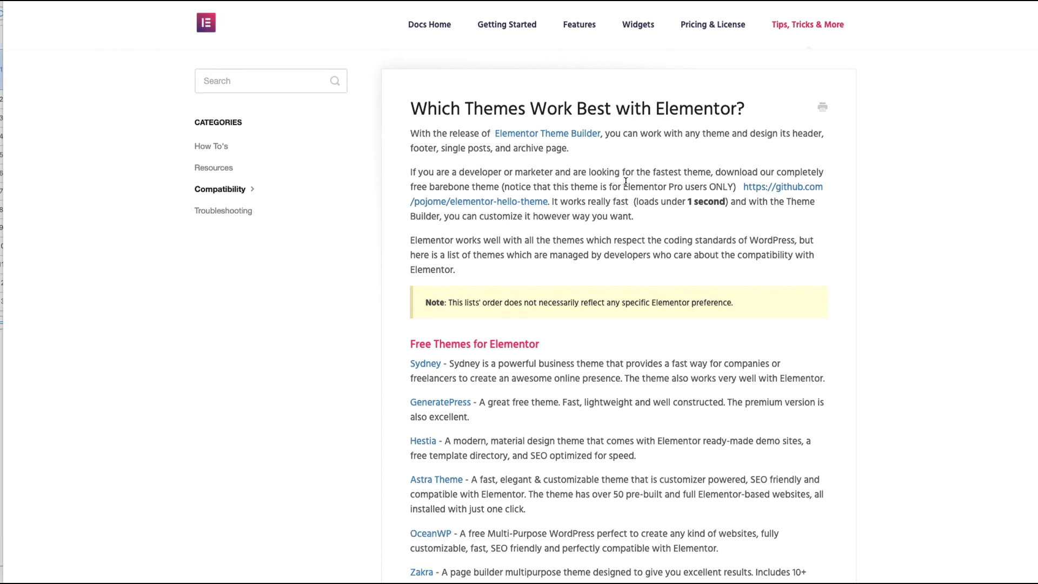
pyautogui.scroll(-4, 510, 160)
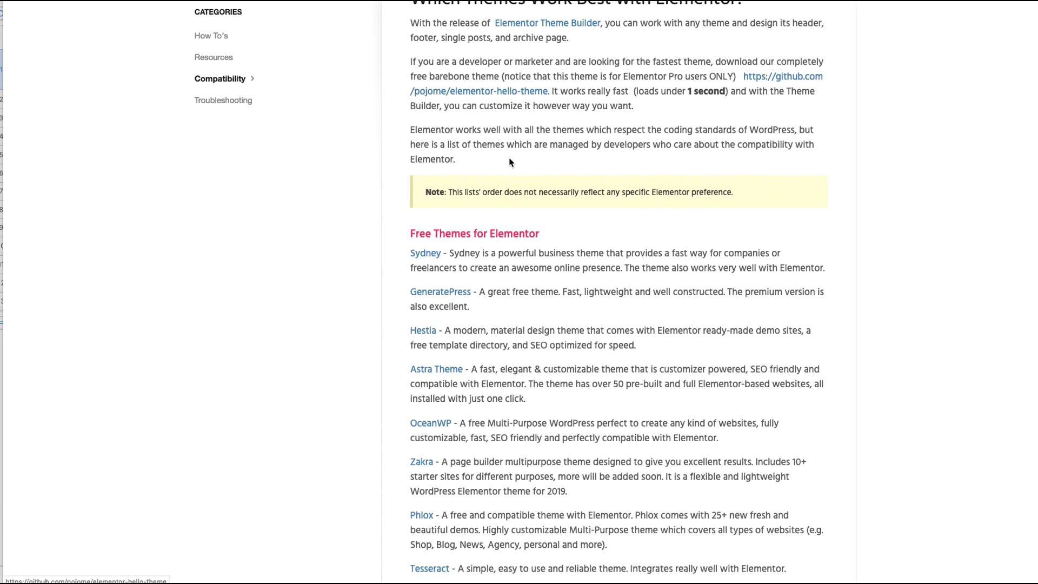
pyautogui.scroll(-1, 509, 160)
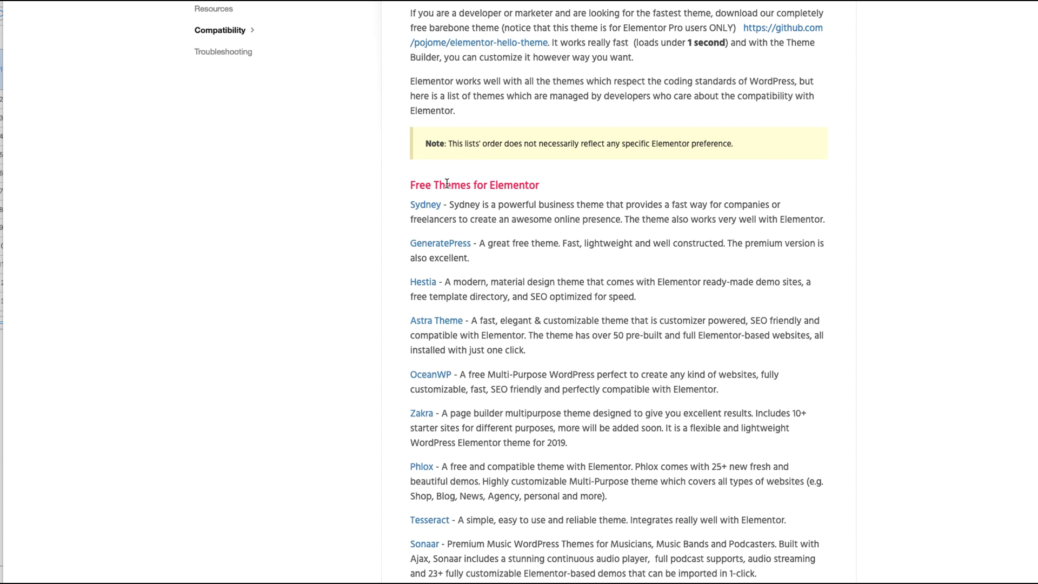
pyautogui.scroll(-4, 498, 183)
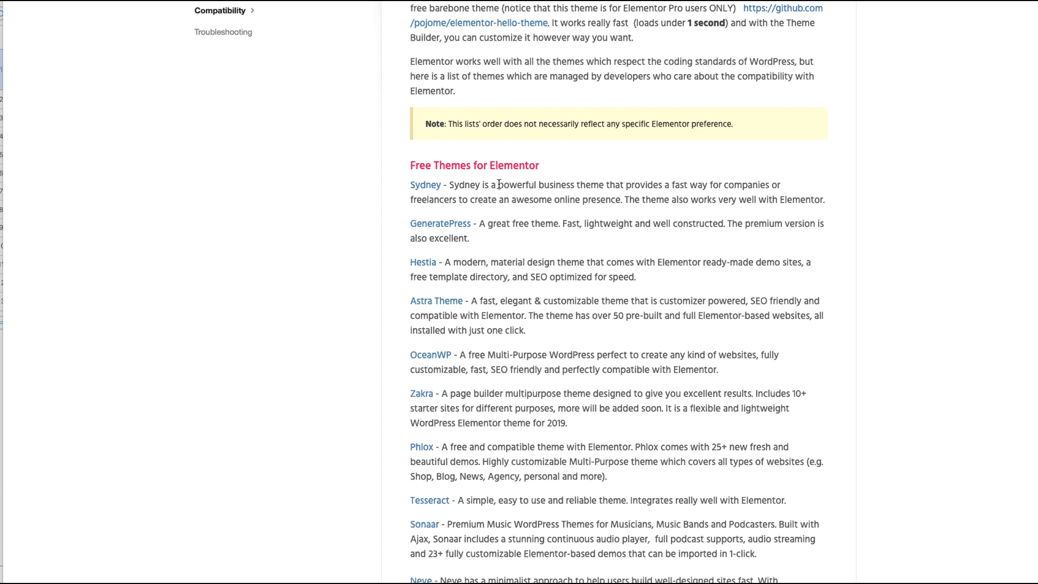
pyautogui.scroll(-2, 507, 237)
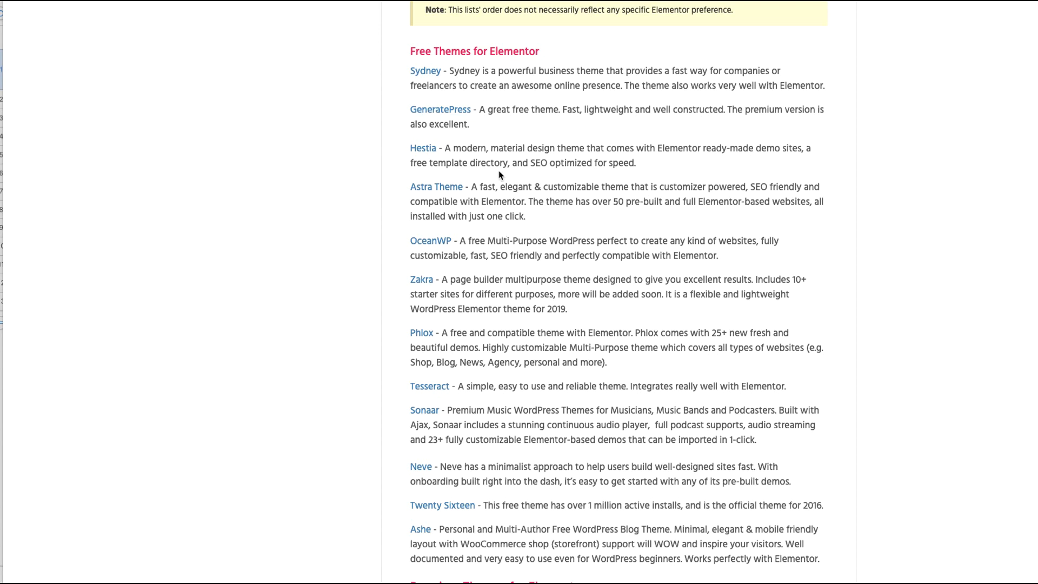
pyautogui.scroll(-1, 422, 112)
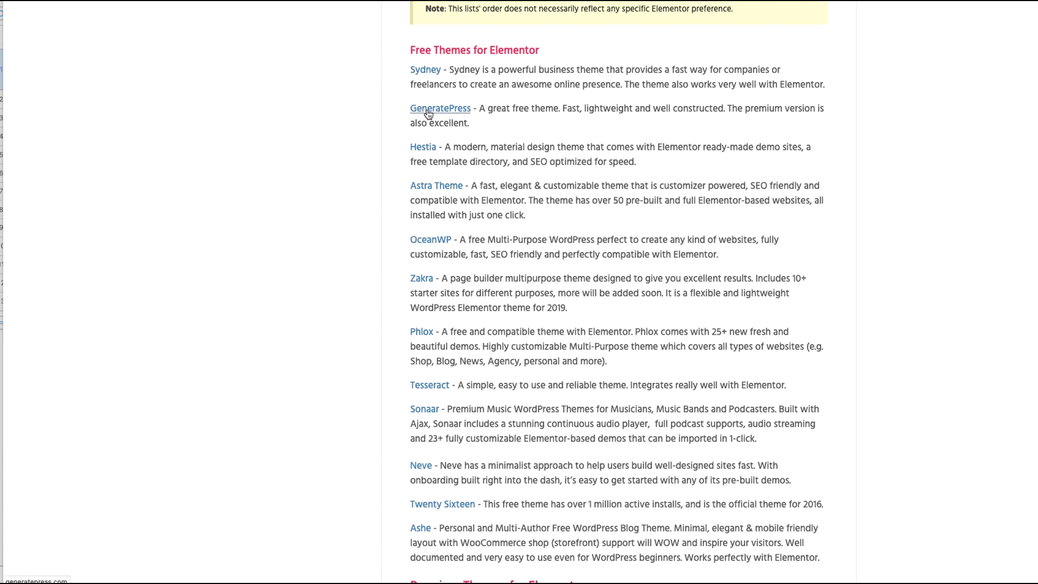
pyautogui.scroll(-2, 440, 156)
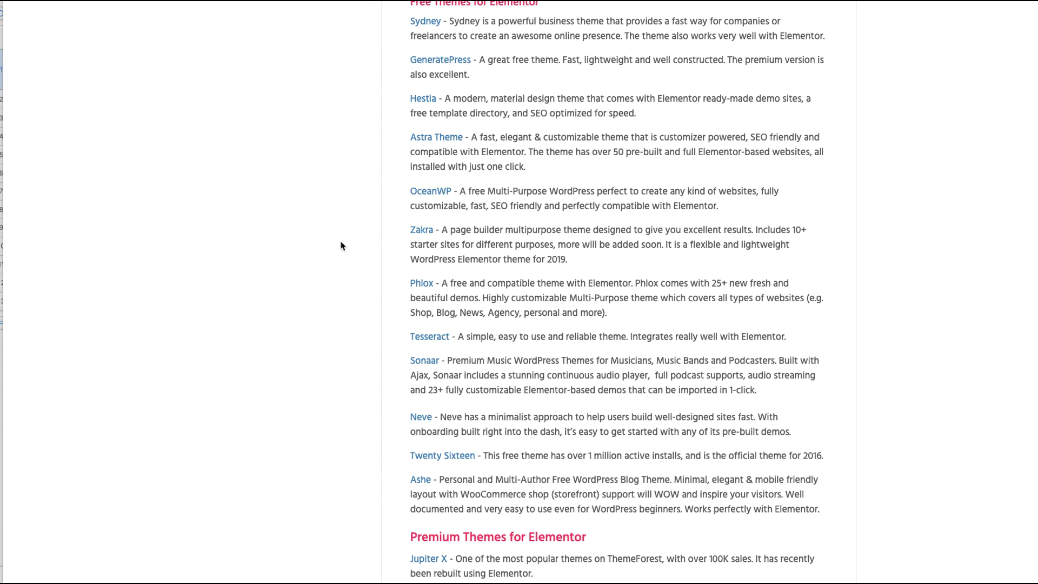
pyautogui.scroll(6, 340, 244)
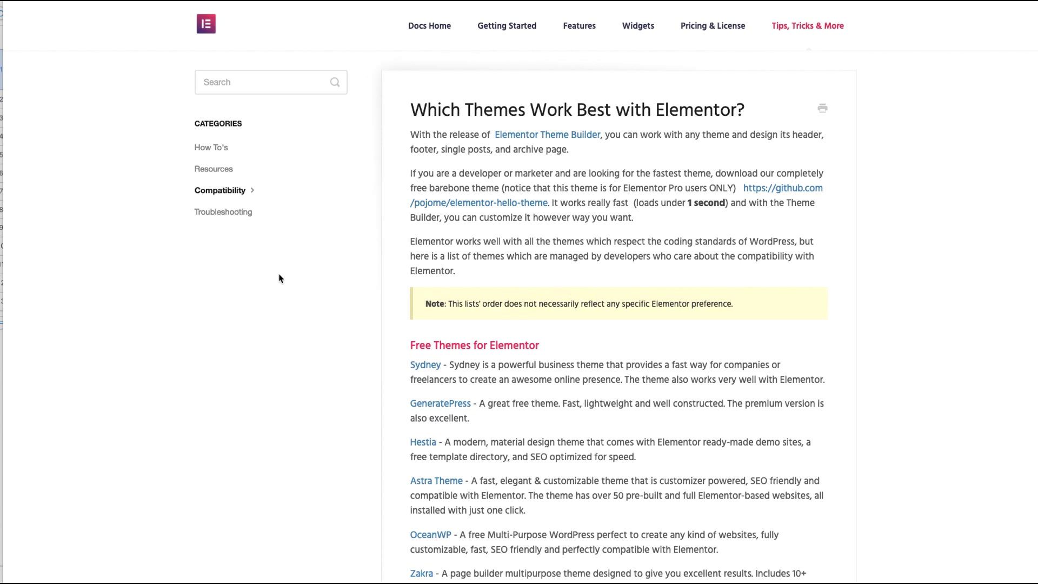
pyautogui.scroll(-3, 438, 102)
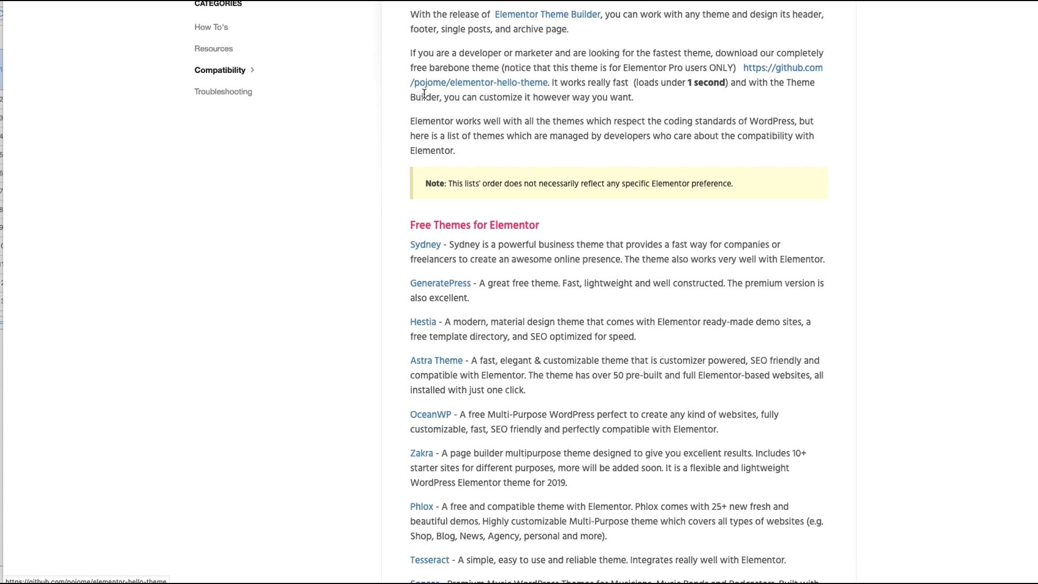
pyautogui.scroll(-2, 424, 94)
pyautogui.scroll(-2, 576, 101)
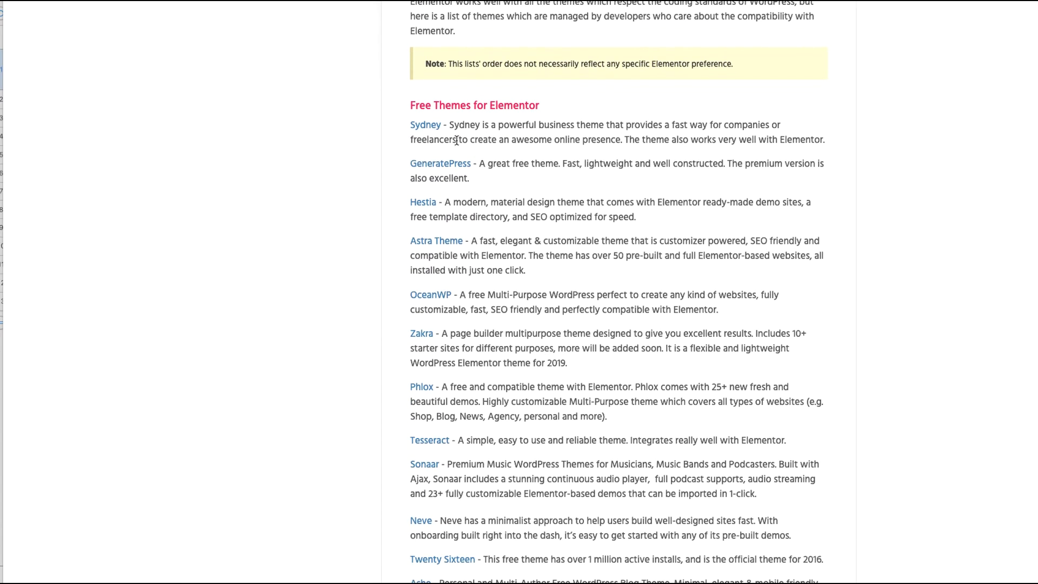
pyautogui.scroll(-1, 632, 134)
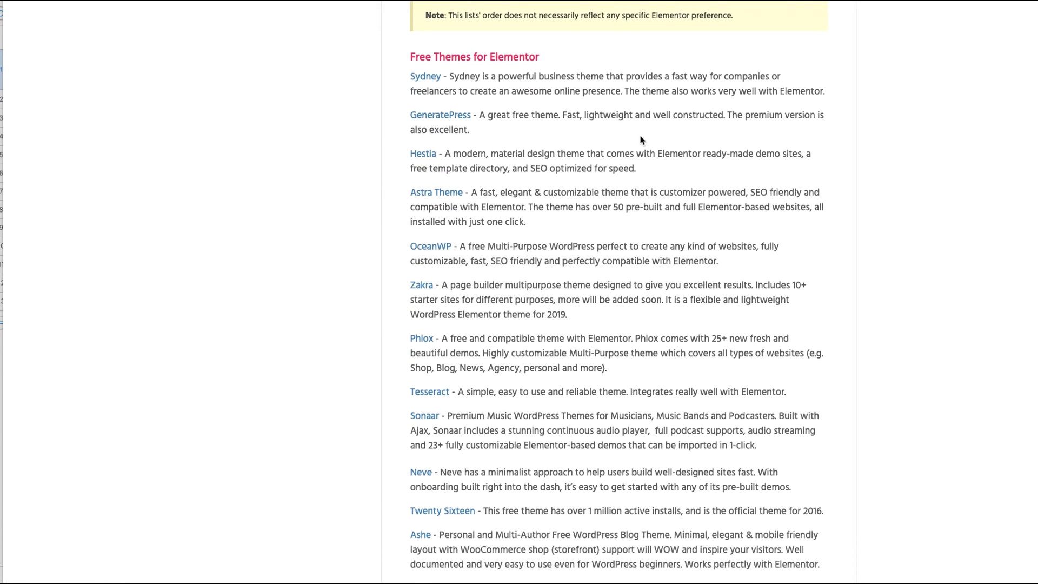
pyautogui.scroll(-1, 640, 139)
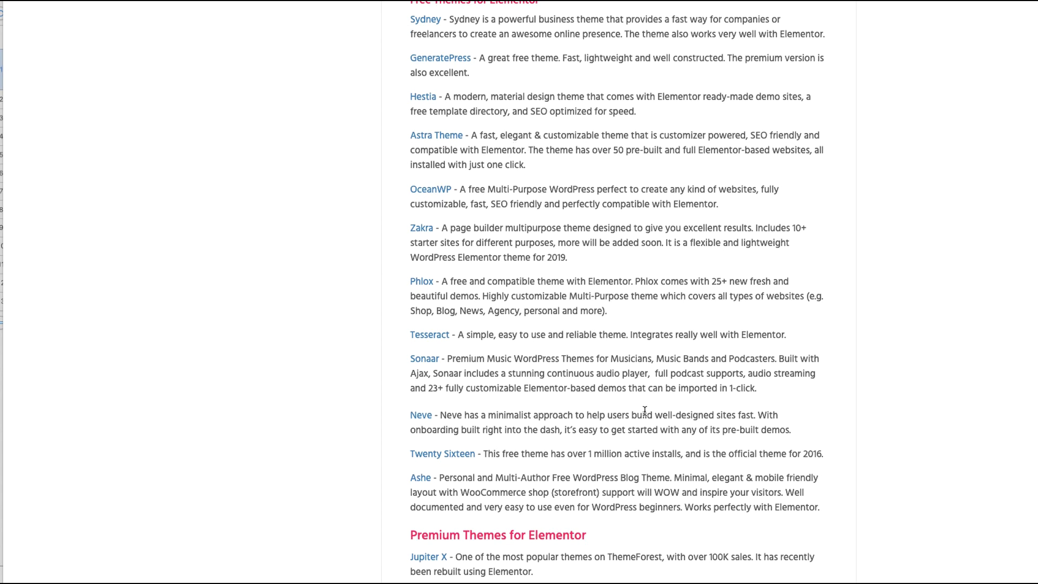
pyautogui.scroll(3, 644, 411)
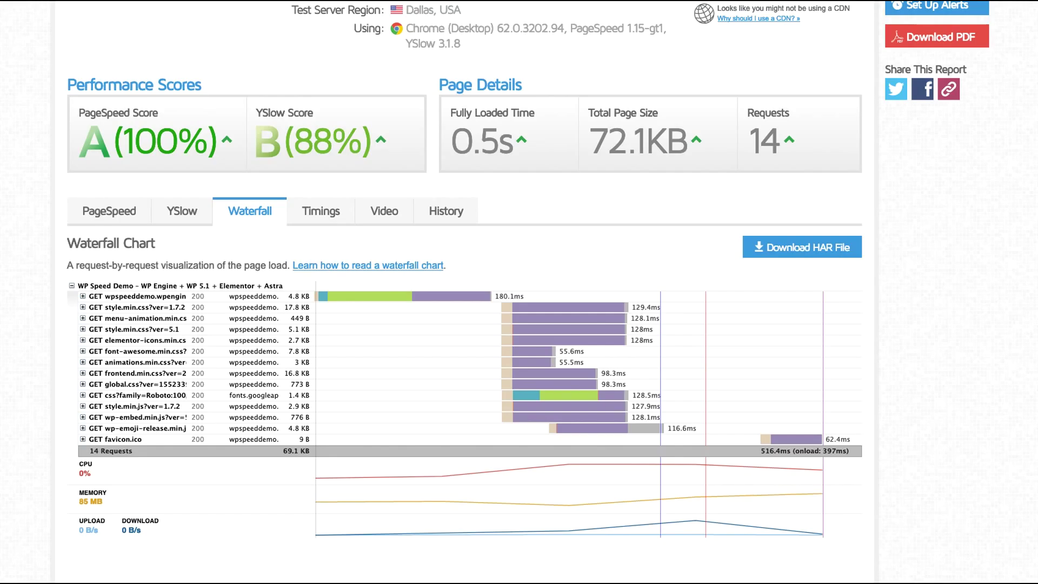
pyautogui.scroll(5, 500, 92)
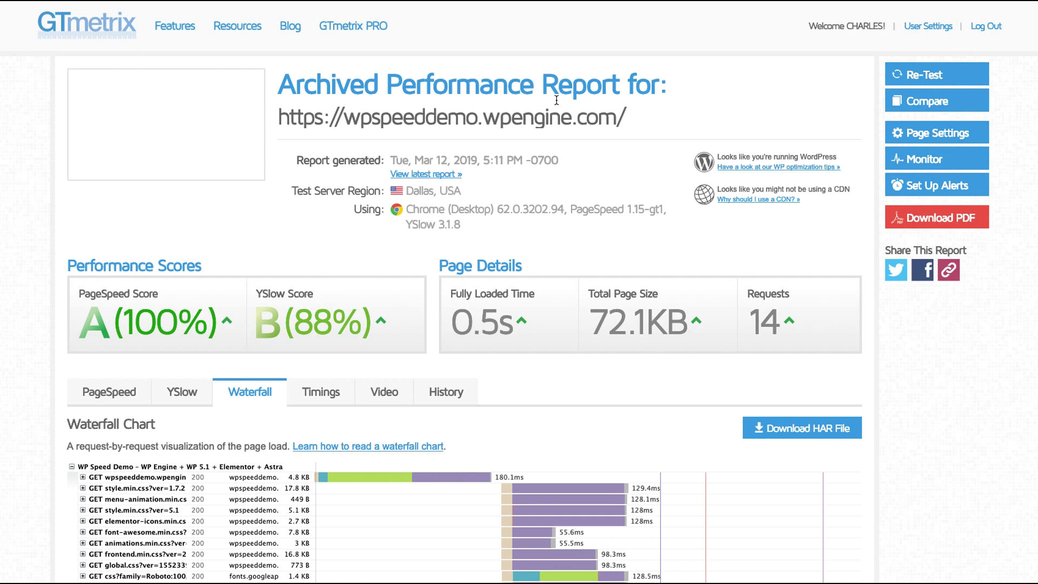
pyautogui.scroll(-1, 500, 92)
pyautogui.scroll(-2, 318, 201)
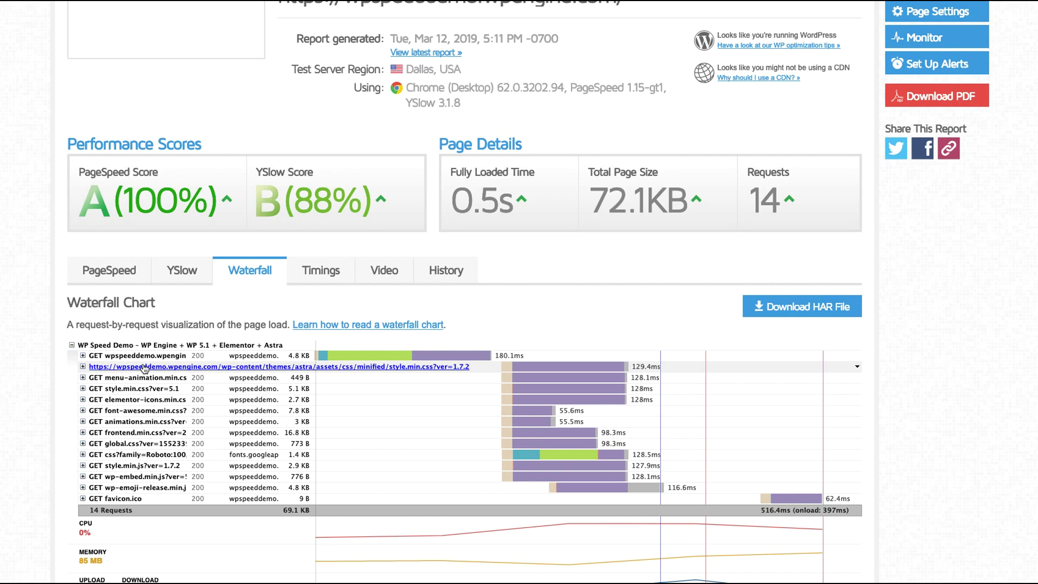
pyautogui.scroll(2, 709, 86)
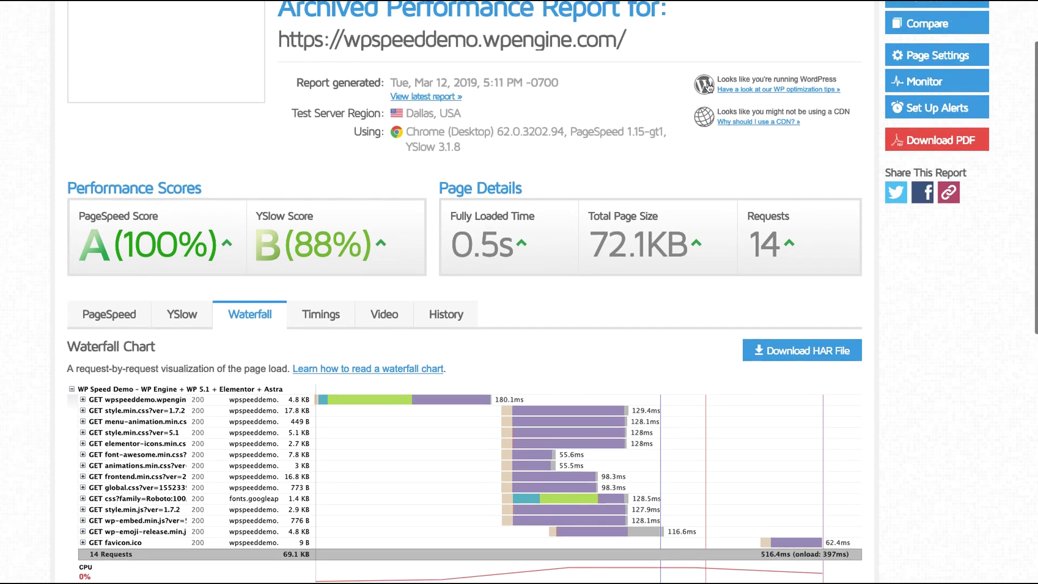
pyautogui.scroll(2, 709, 86)
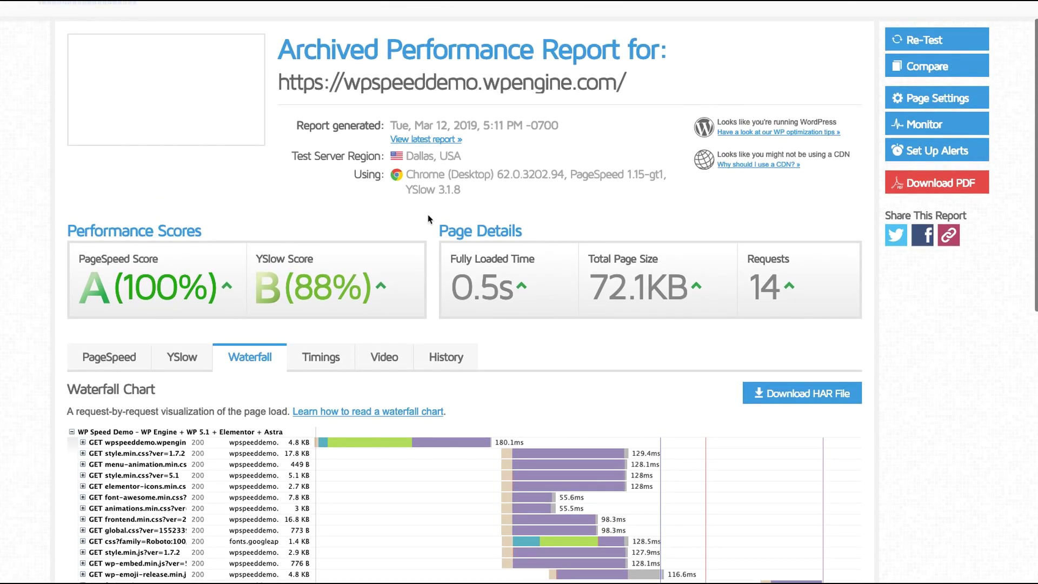
pyautogui.scroll(1, 428, 218)
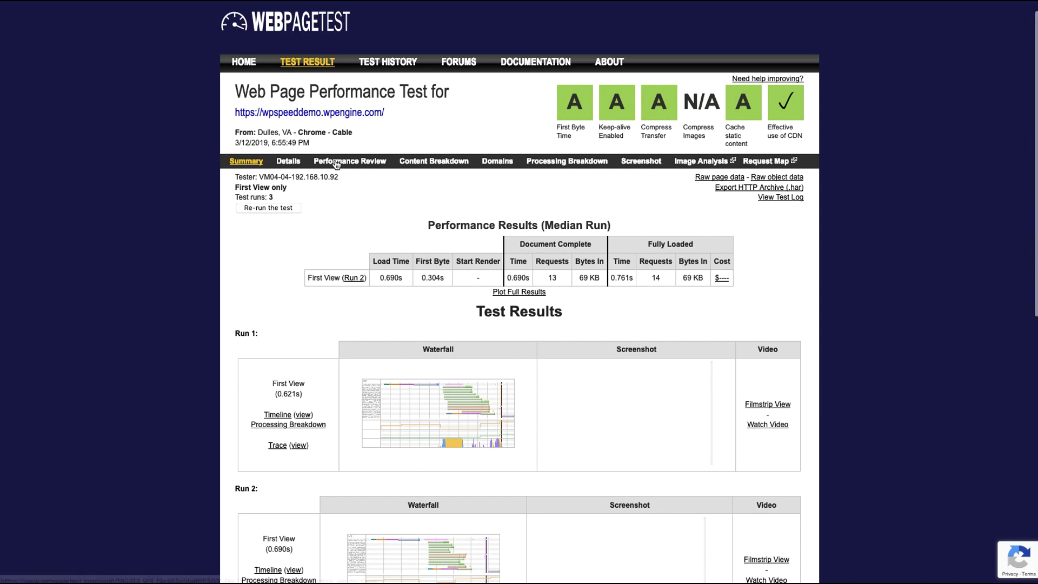
# - Highlight the 3 test runs and the 0.690s median load time on the WebPageTest result summary
pyautogui.moveTo(275, 201); pyautogui.dragTo(236, 194)
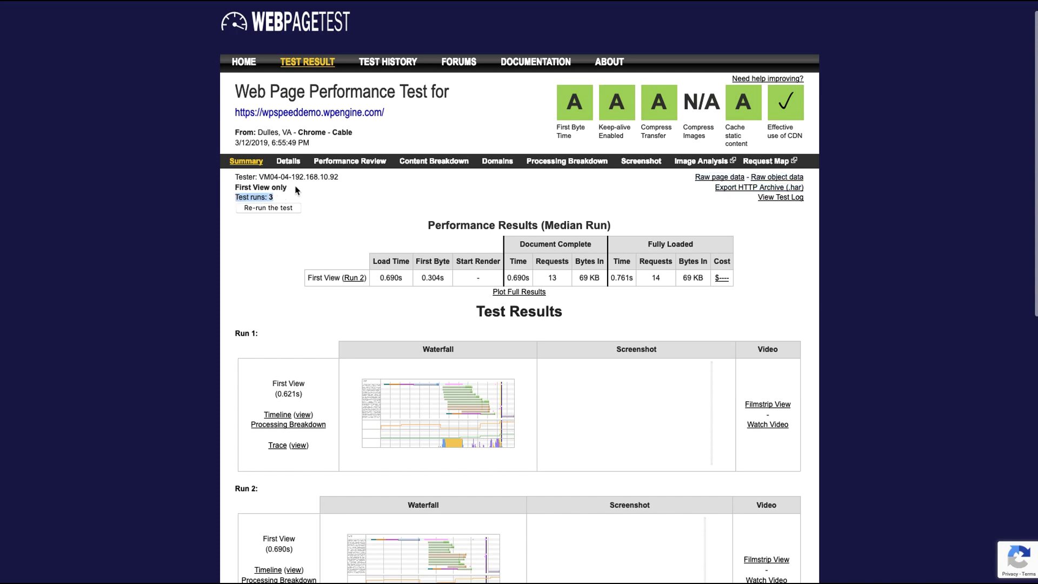
pyautogui.doubleClick(394, 277)
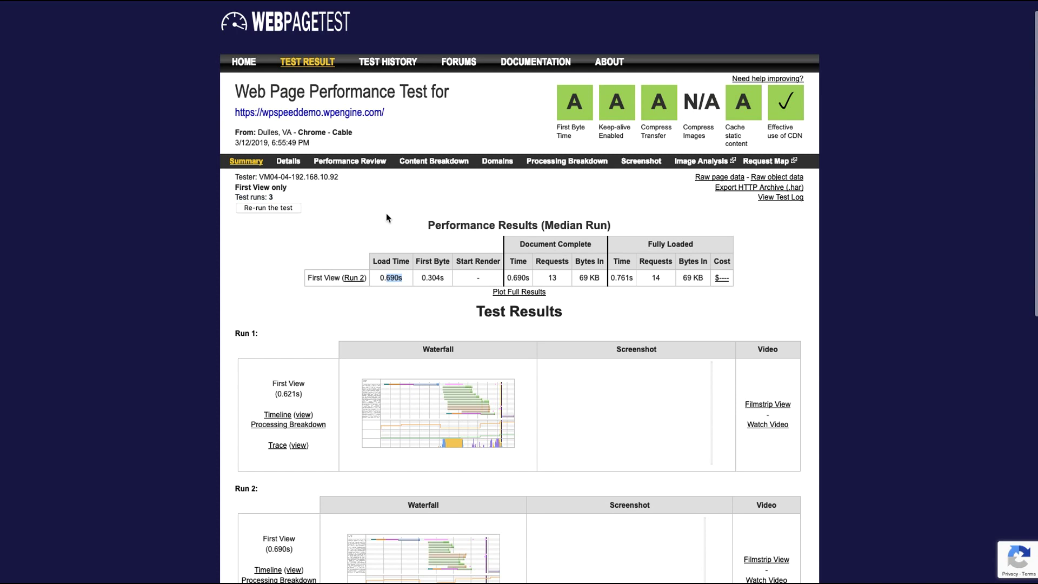
pyautogui.click(406, 311)
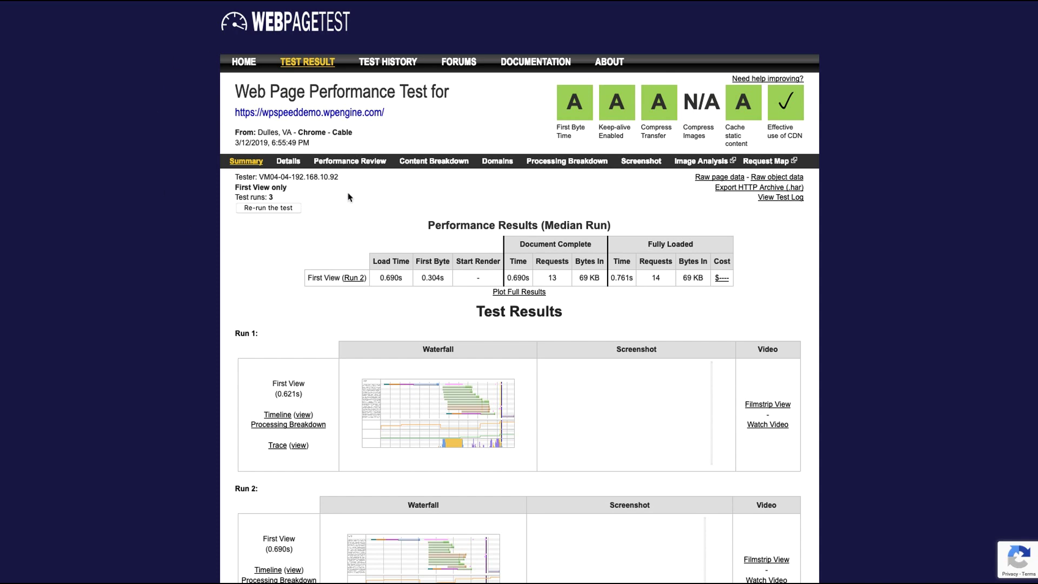
pyautogui.click(5, 138)
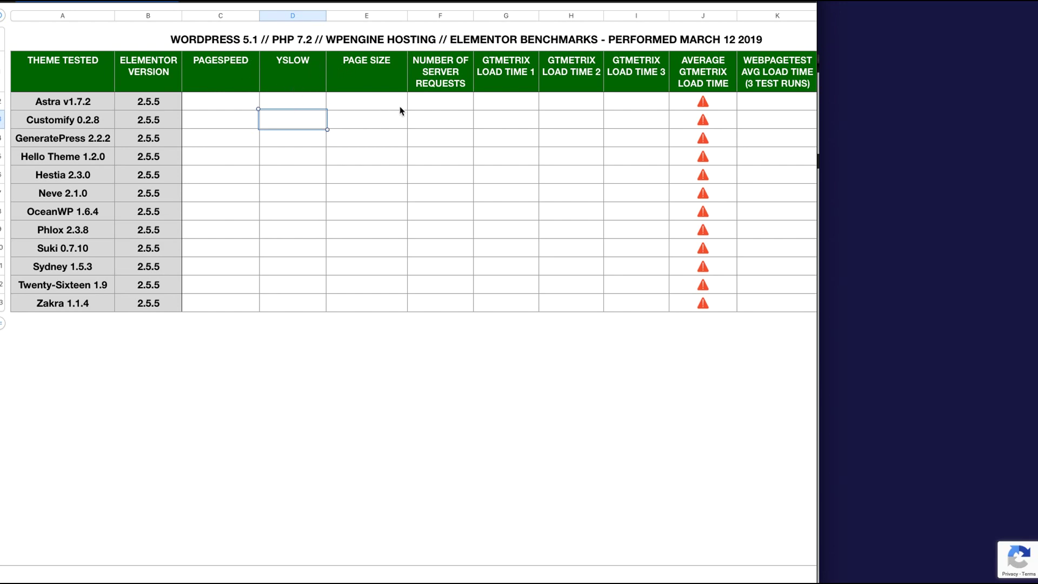
pyautogui.hscroll(3, 426, 106)
pyautogui.hscroll(3, 426, 108)
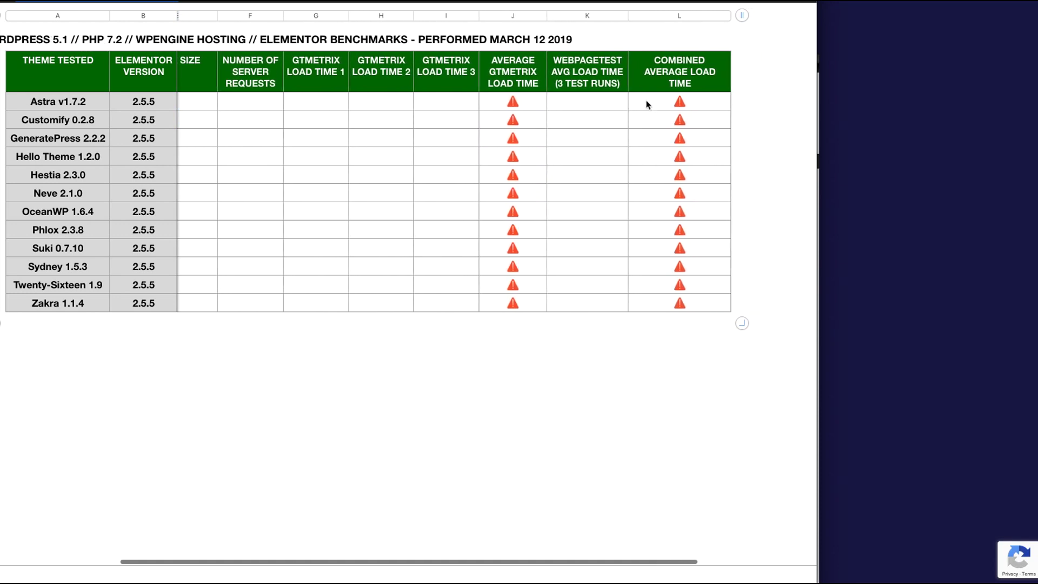
pyautogui.click(518, 63)
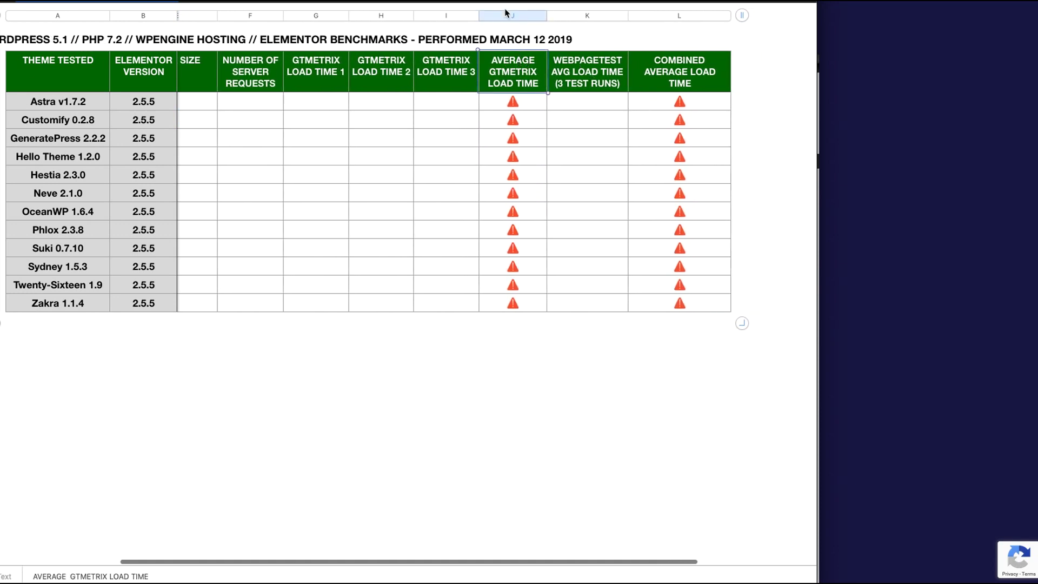
pyautogui.click(578, 61)
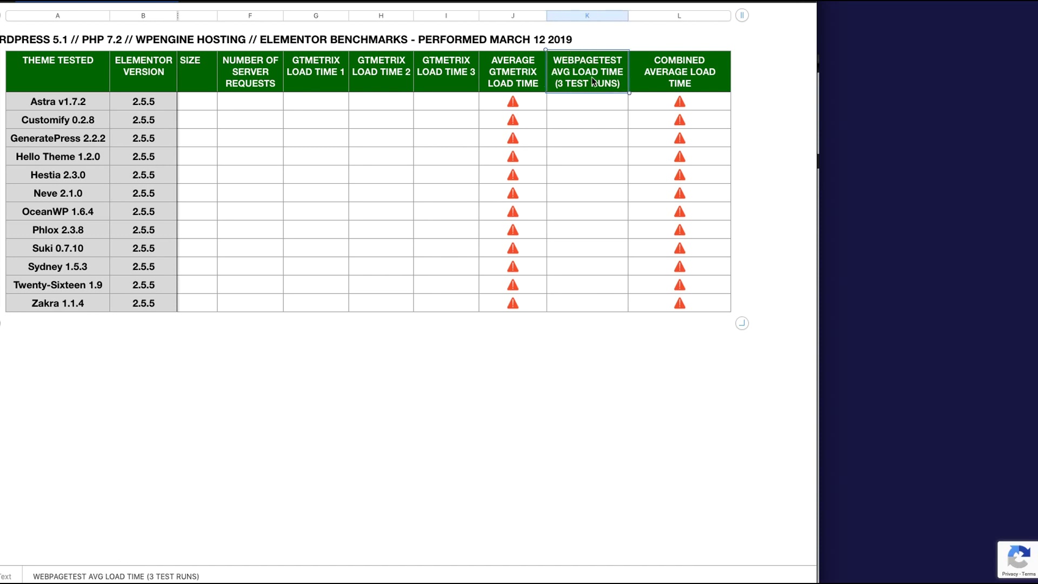
pyautogui.click(523, 66)
pyautogui.click(568, 62)
pyautogui.click(674, 64)
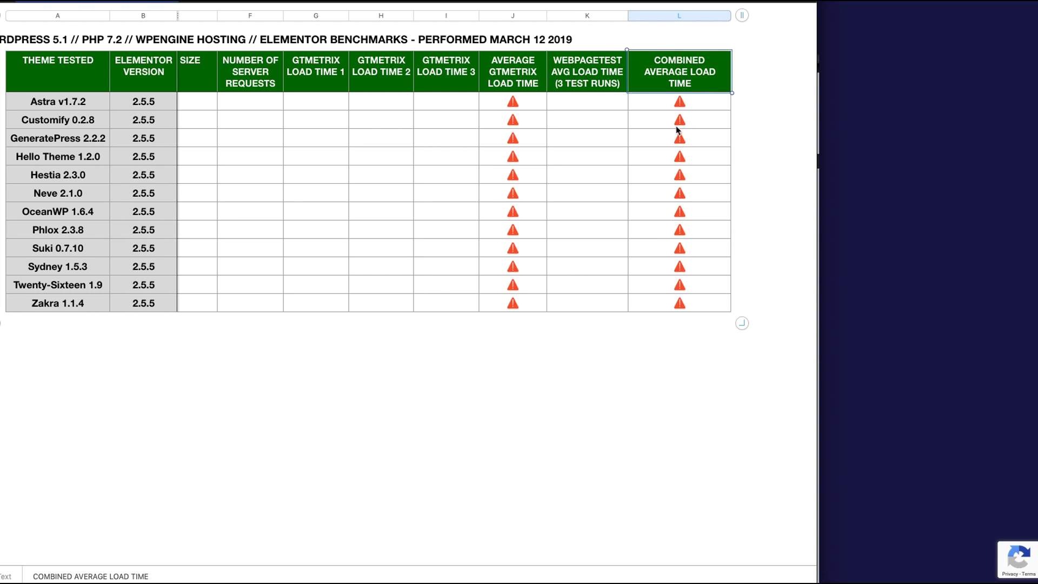
pyautogui.hscroll(-10, 651, 121)
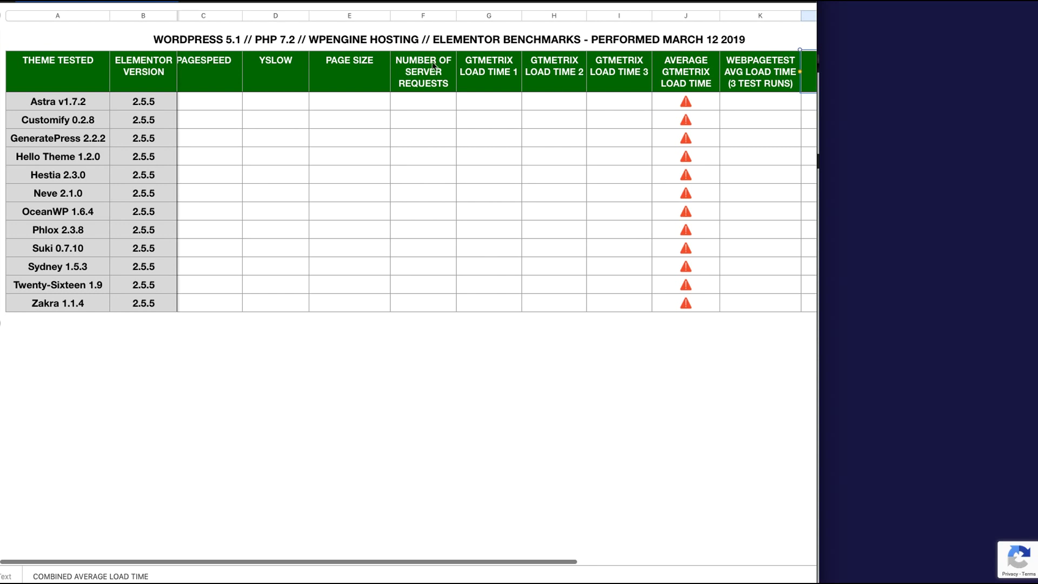
pyautogui.click(432, 67)
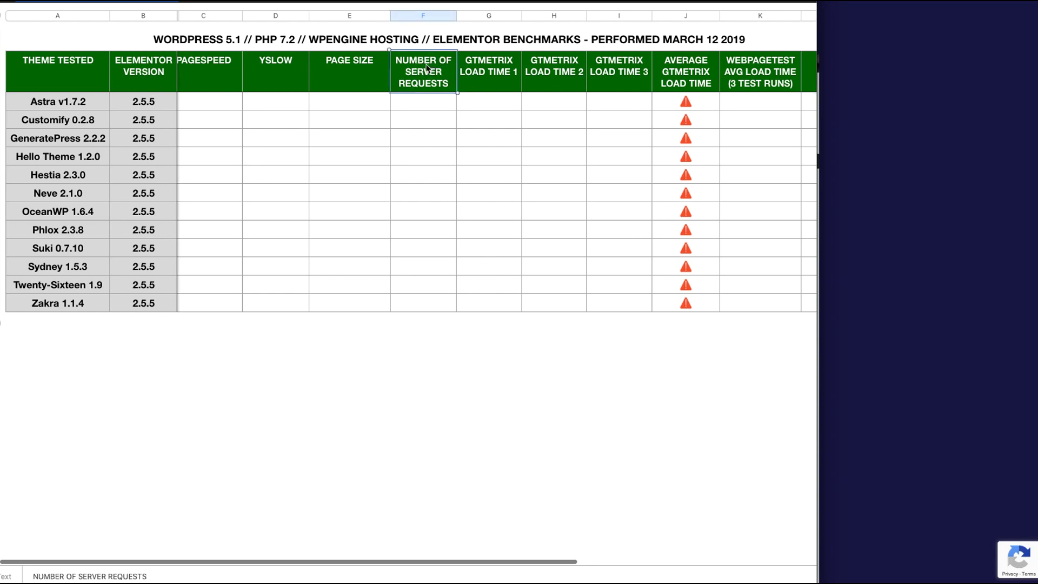
pyautogui.click(341, 68)
pyautogui.hscroll(-2, 344, 70)
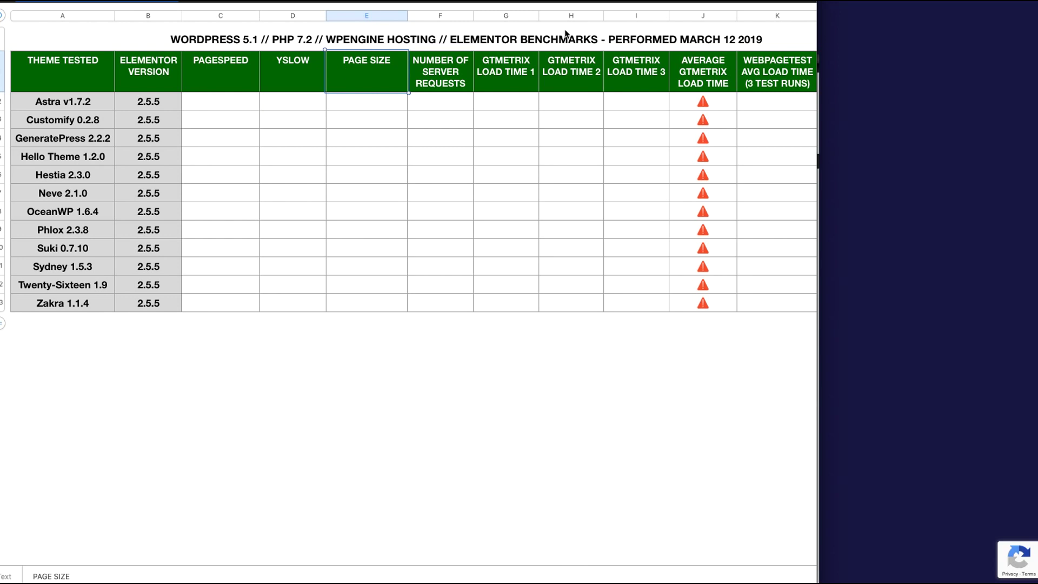
pyautogui.click(204, 100)
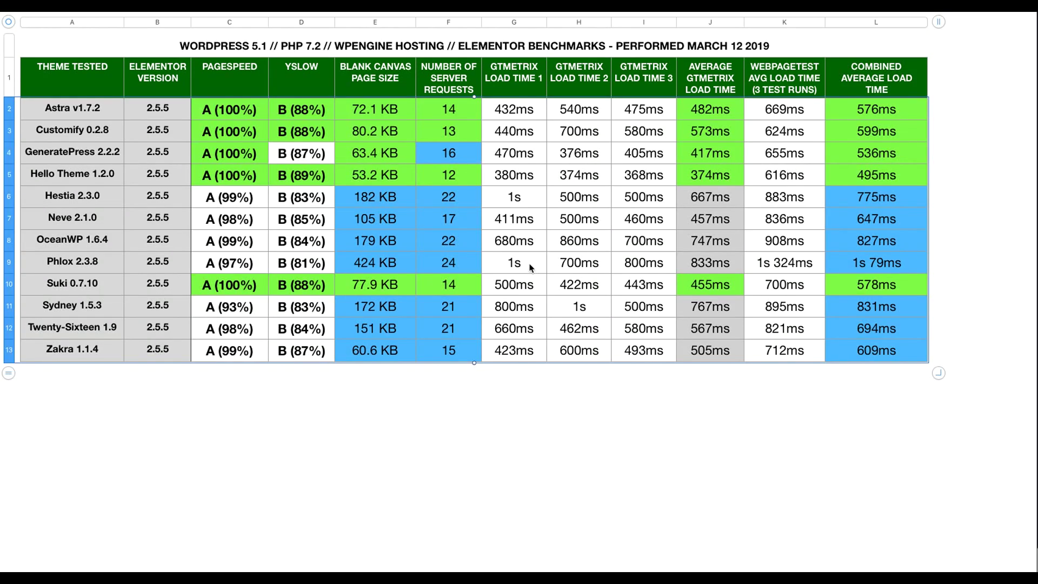
pyautogui.scroll(2, 530, 268)
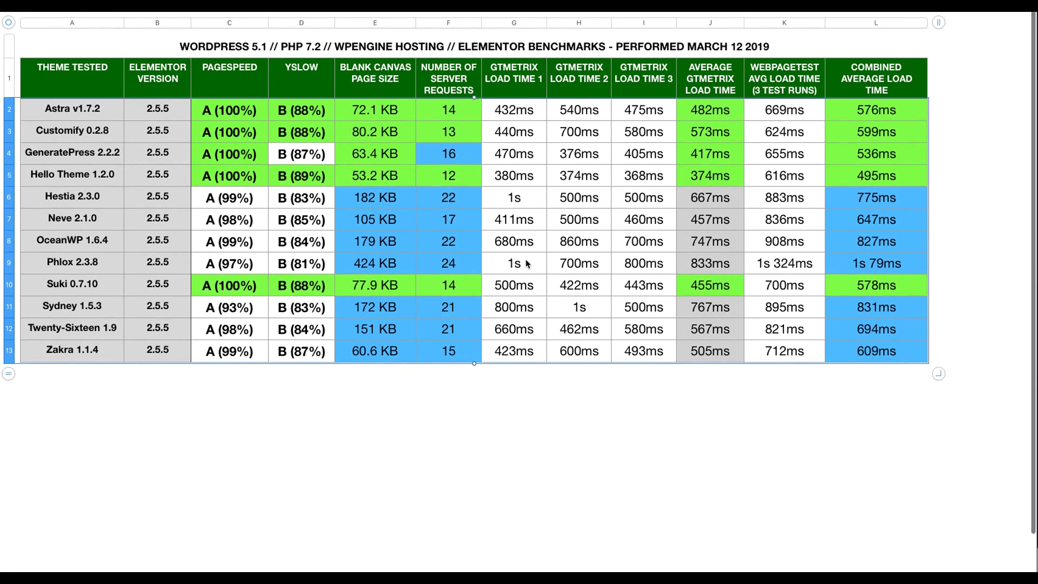
# - Review Astra's row: PageSpeed A (100%), 72.1 KB page size, 14 requests, and GTmetrix times averaging 482ms
pyautogui.click(230, 112)
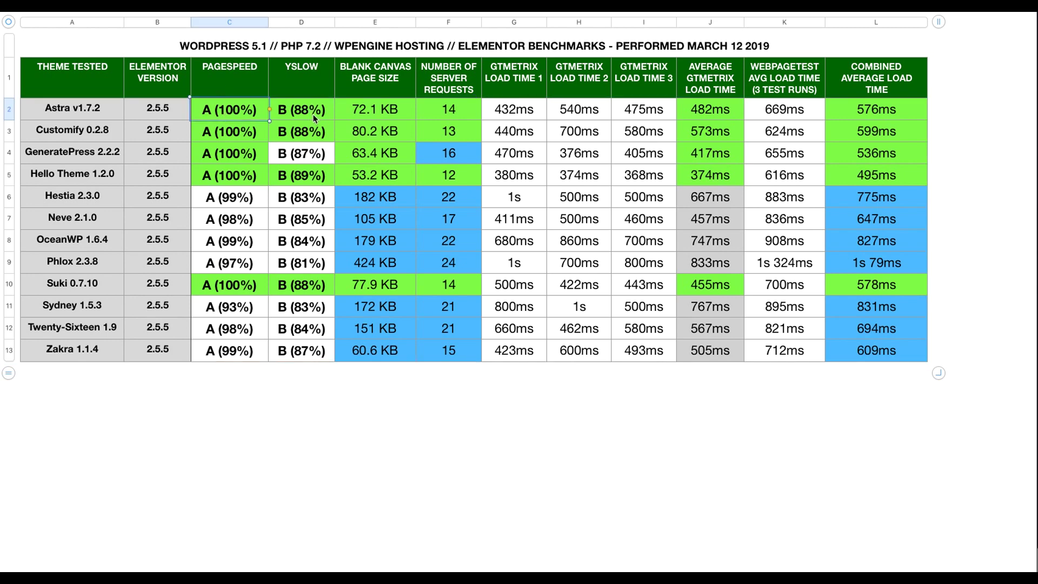
pyautogui.click(371, 110)
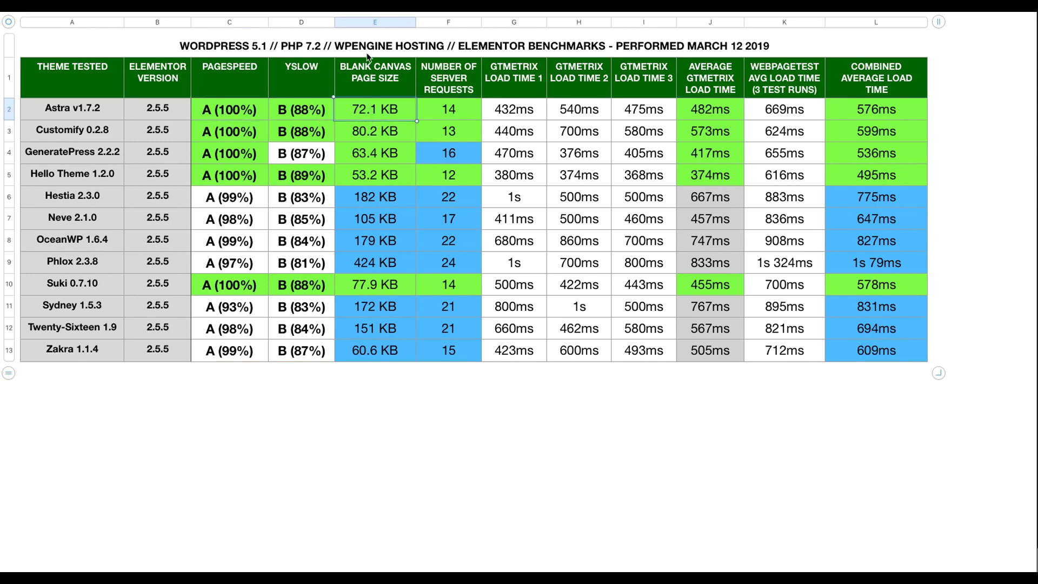
pyautogui.scroll(-1, 369, 63)
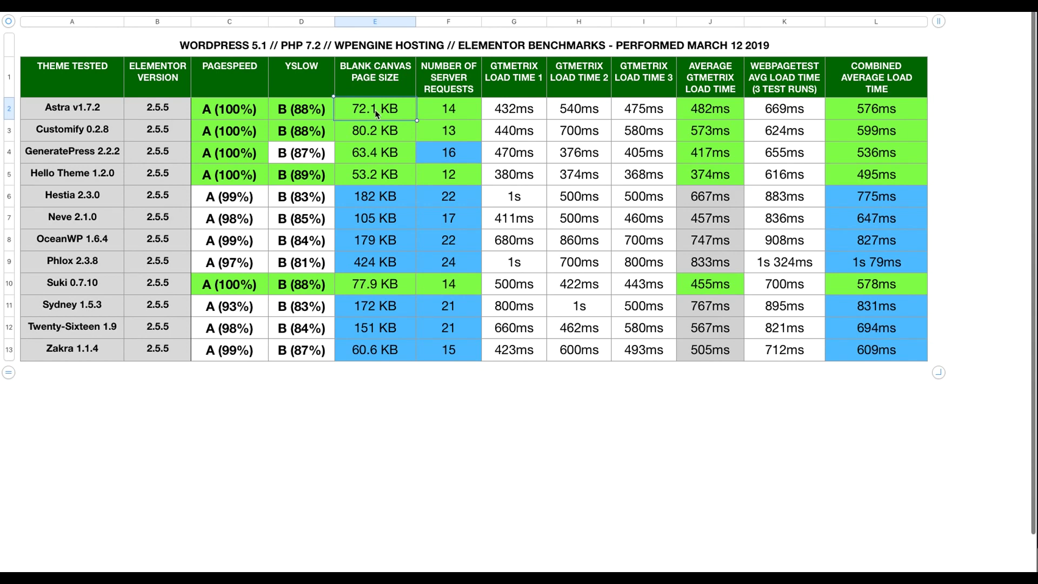
pyautogui.press('Down')
pyautogui.press('Down')
pyautogui.press('Down')
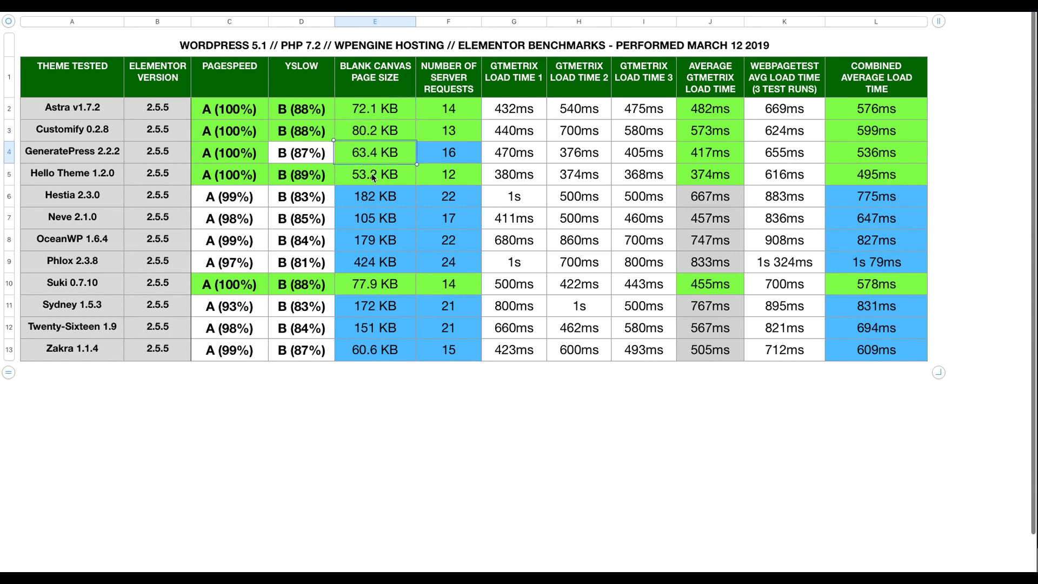
pyautogui.click(443, 114)
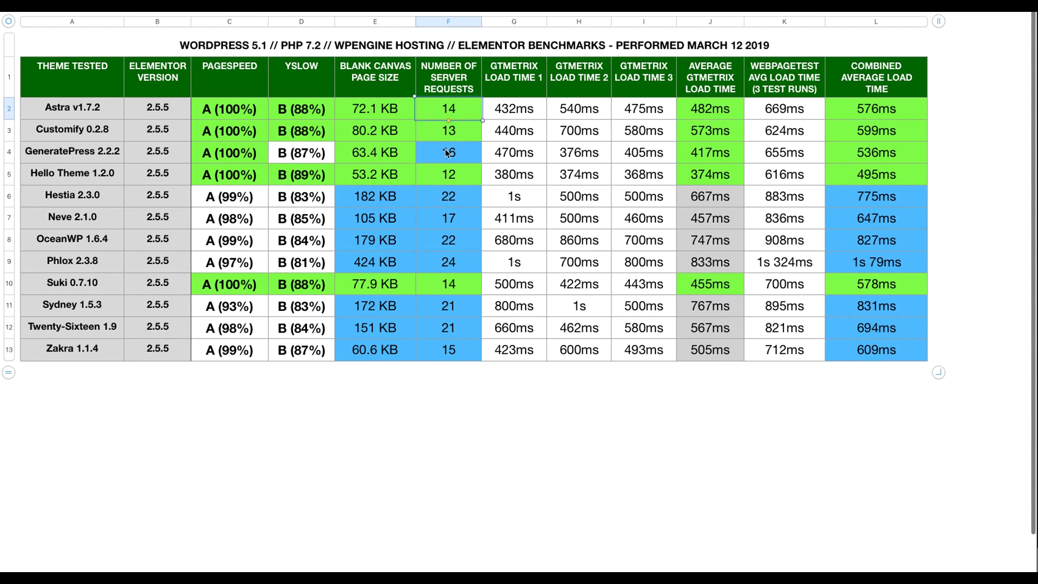
pyautogui.click(506, 110)
pyautogui.click(569, 111)
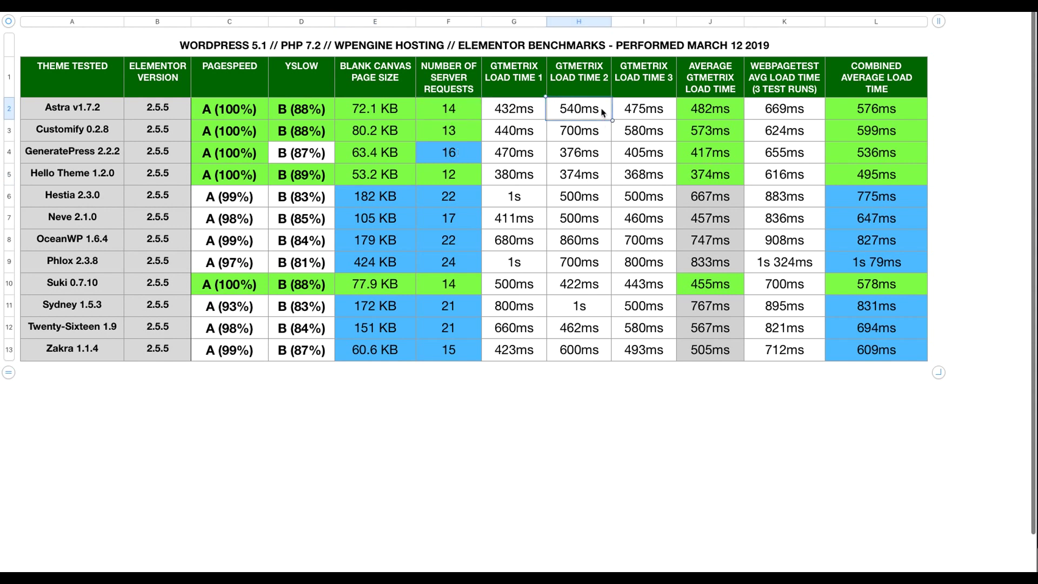
pyautogui.click(644, 110)
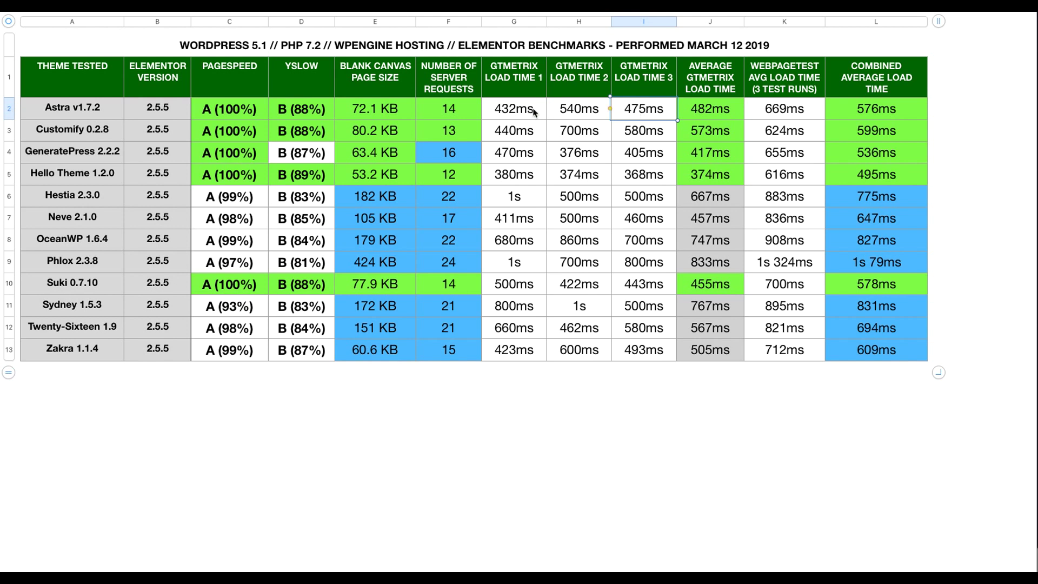
pyautogui.click(705, 108)
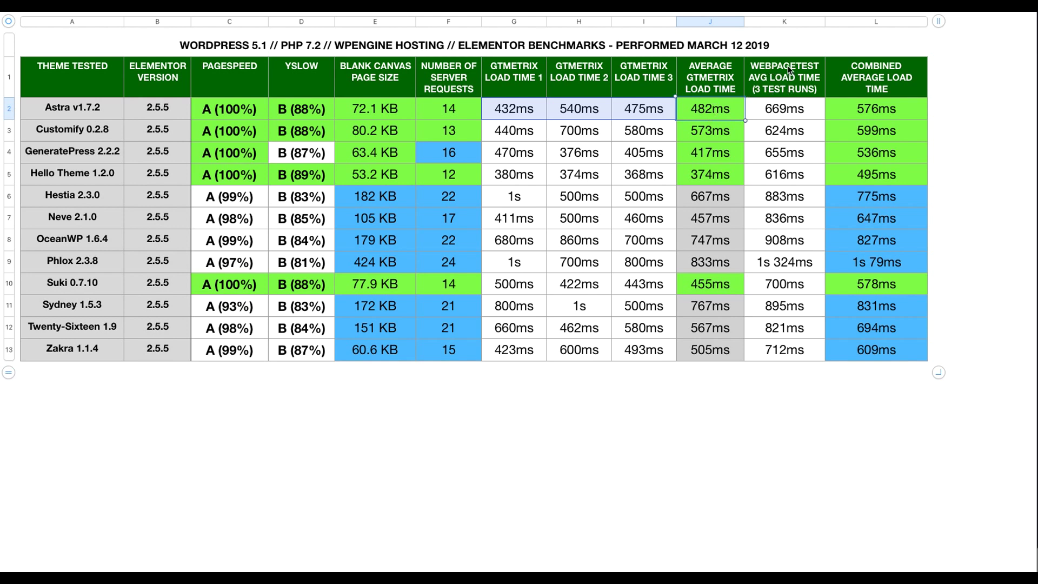
# - Check Astra's 669ms WebPageTest and 576ms combined averages, then select all twelve theme rows
pyautogui.click(779, 114)
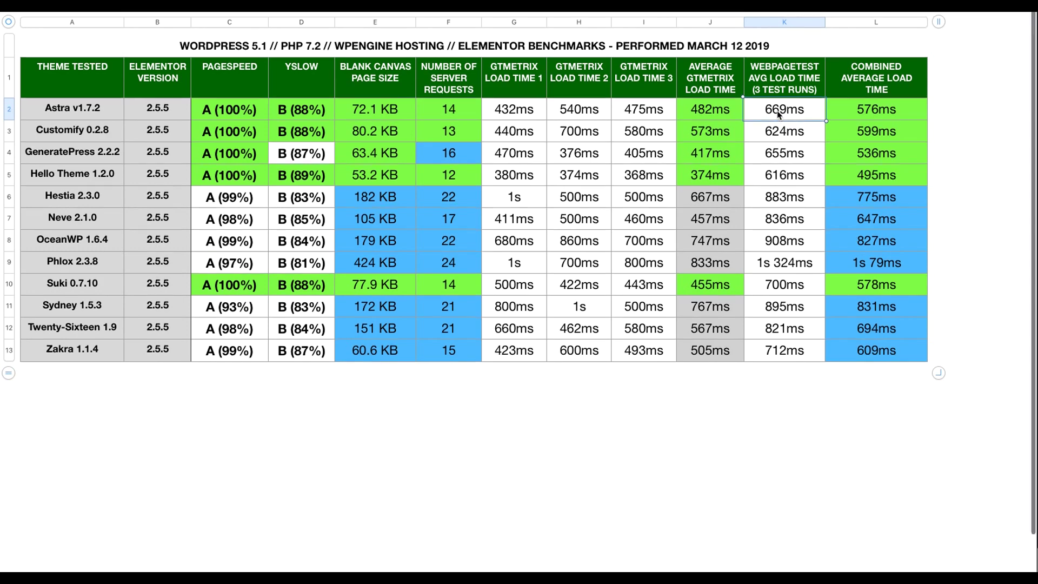
pyautogui.click(709, 111)
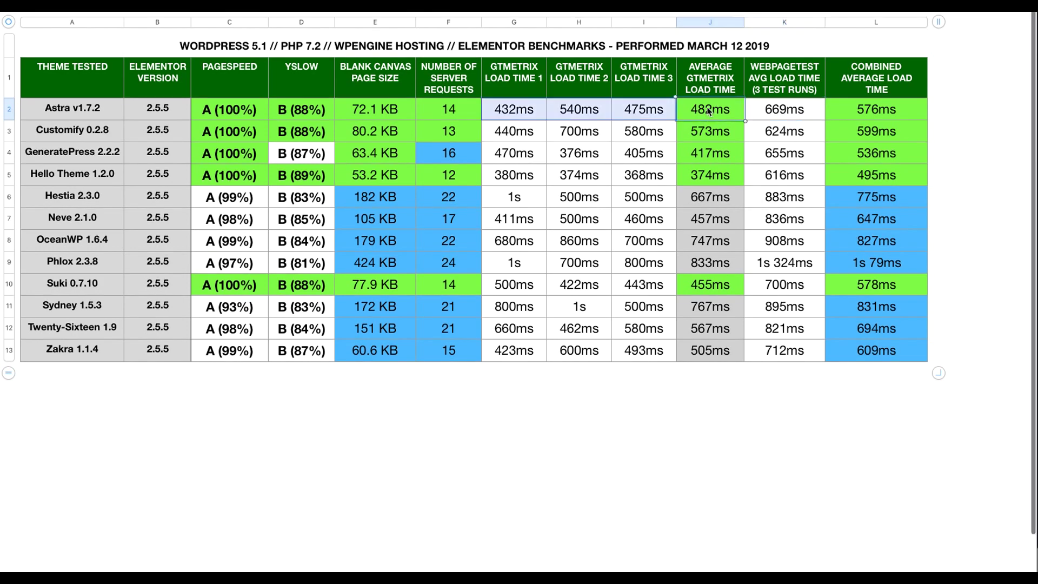
pyautogui.click(771, 113)
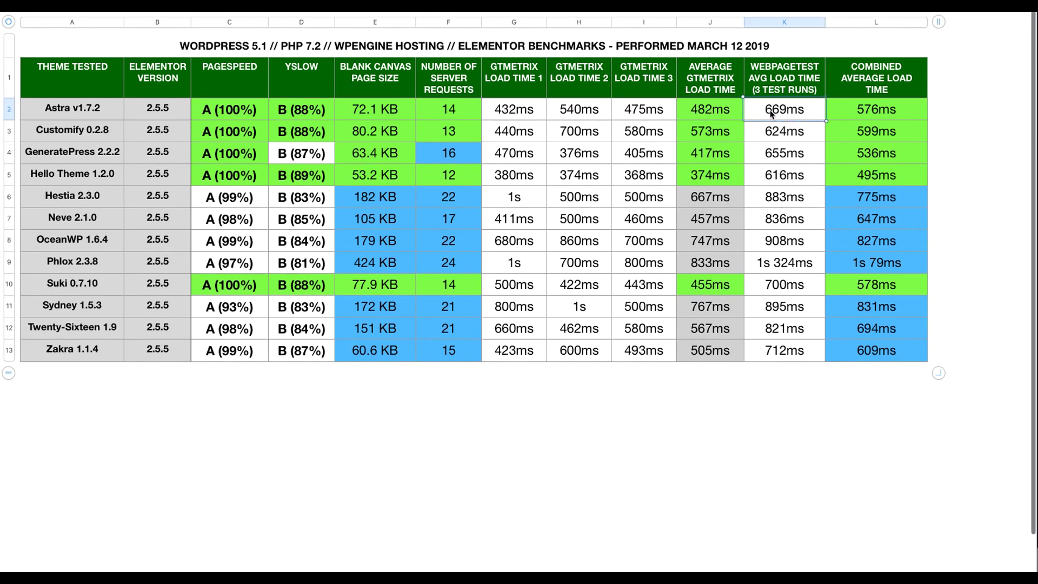
pyautogui.click(901, 110)
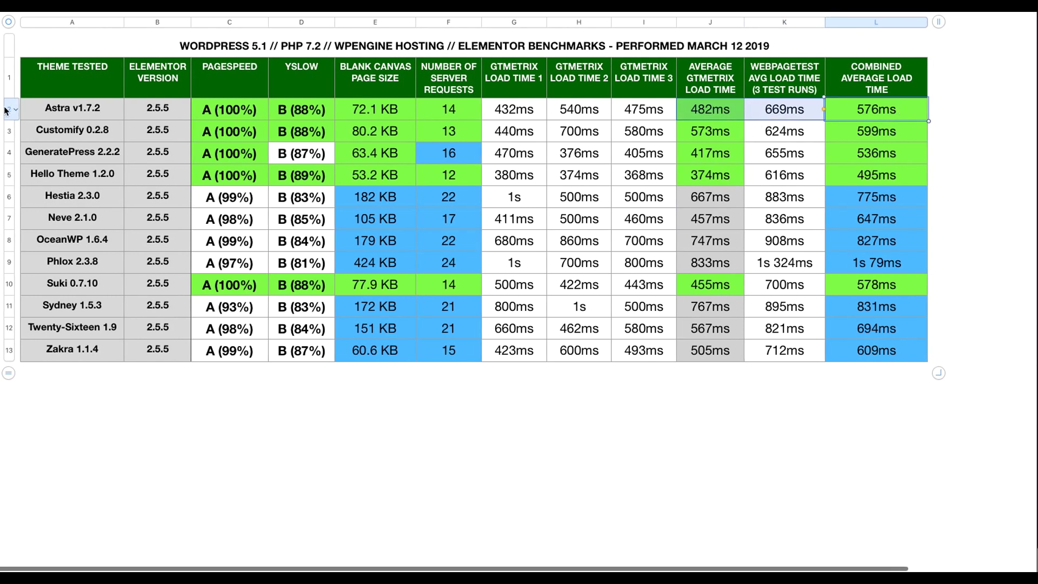
pyautogui.moveTo(9, 110); pyautogui.dragTo(24, 354)
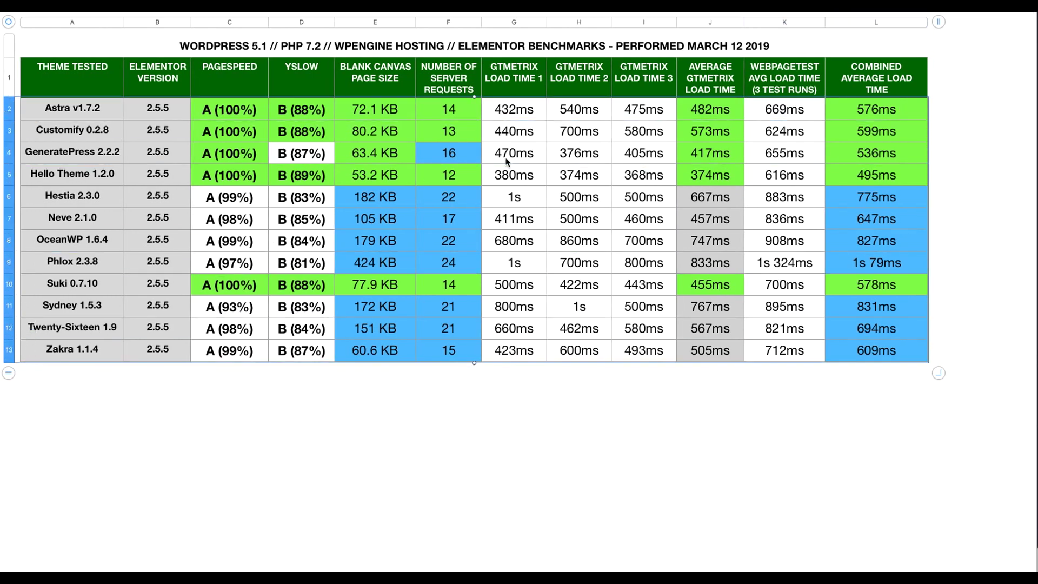
# - Sort the themes ascending by combined average load time, then select the Hello Theme 1.2.0 row
pyautogui.click(922, 25)
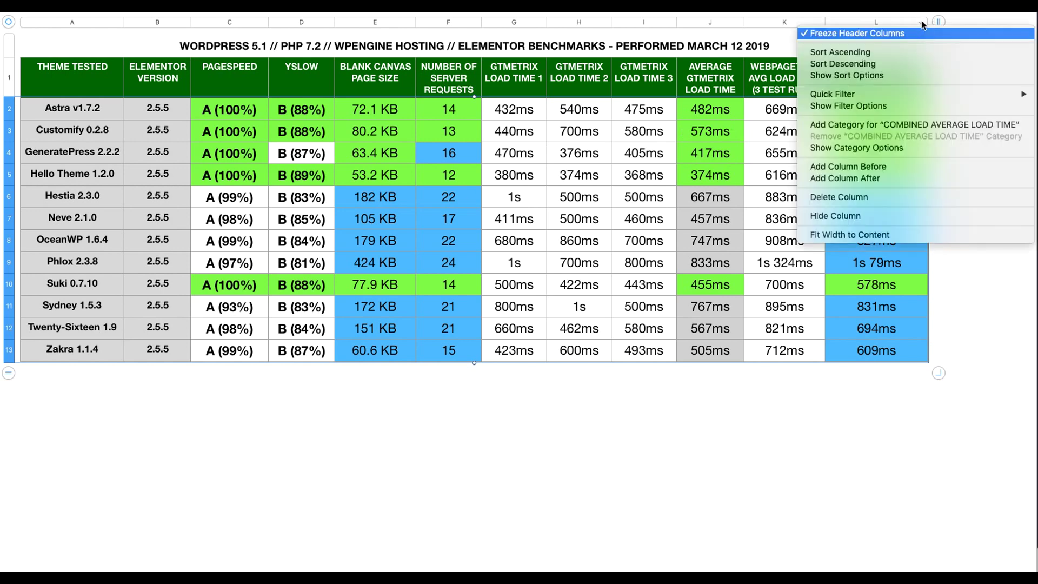
pyautogui.click(889, 44)
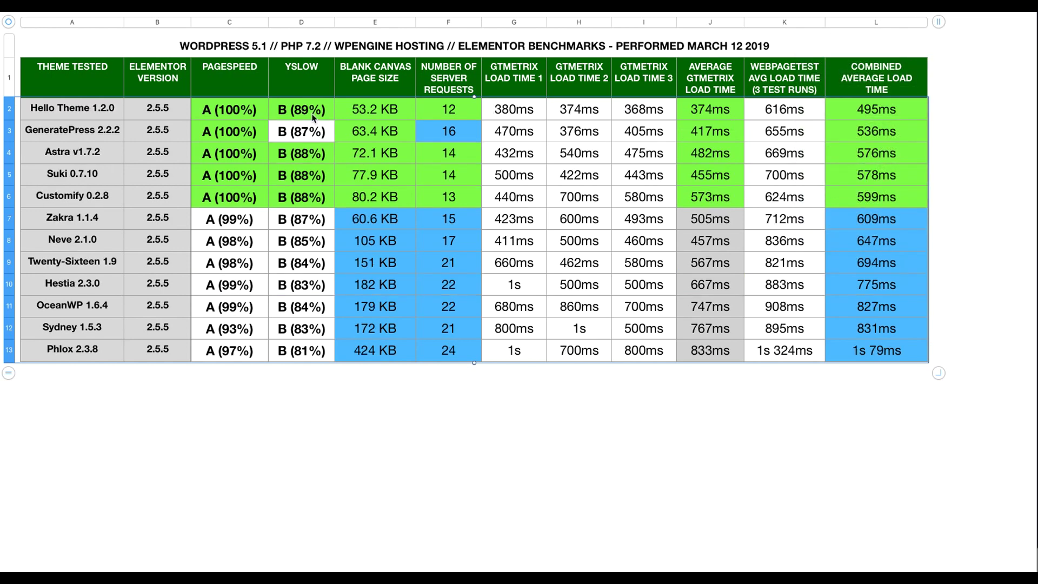
pyautogui.click(6, 110)
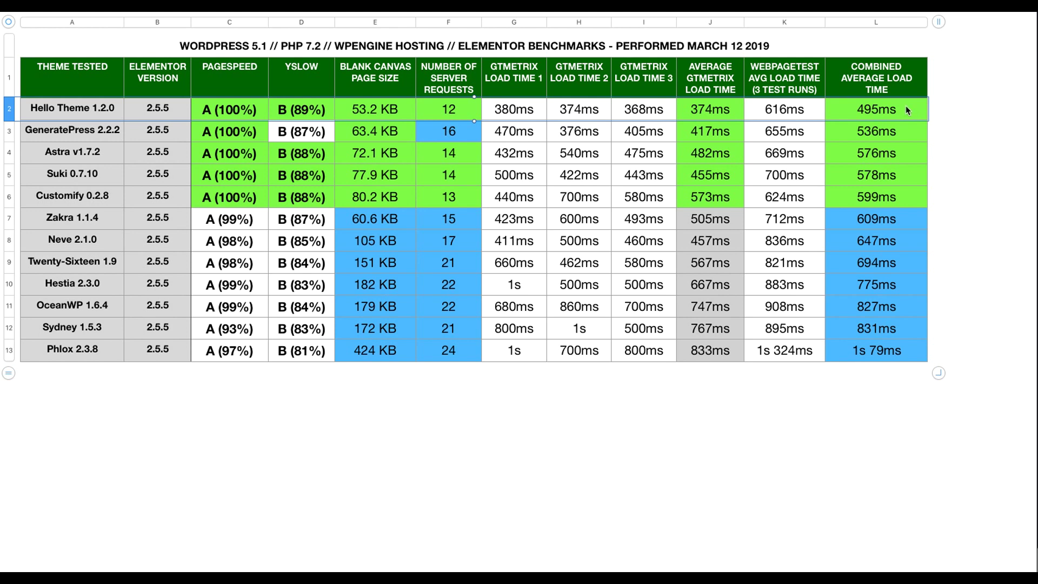
pyautogui.click(717, 112)
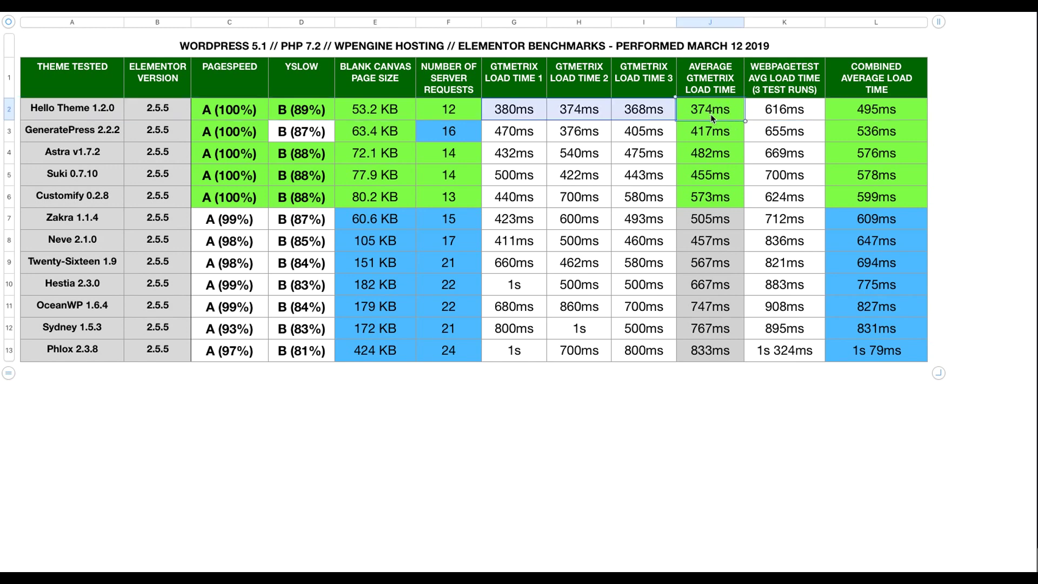
pyautogui.click(455, 110)
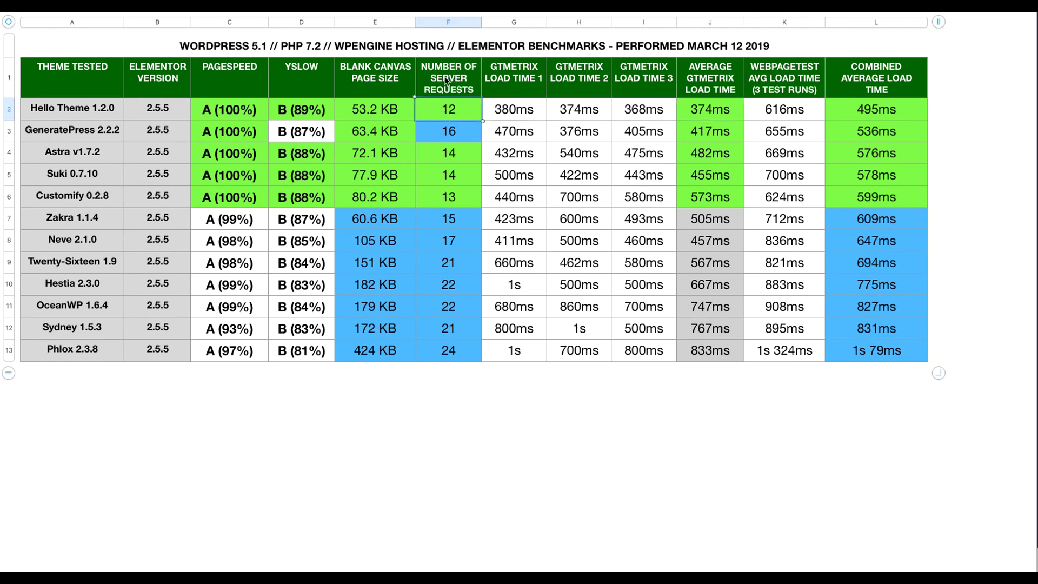
pyautogui.click(369, 111)
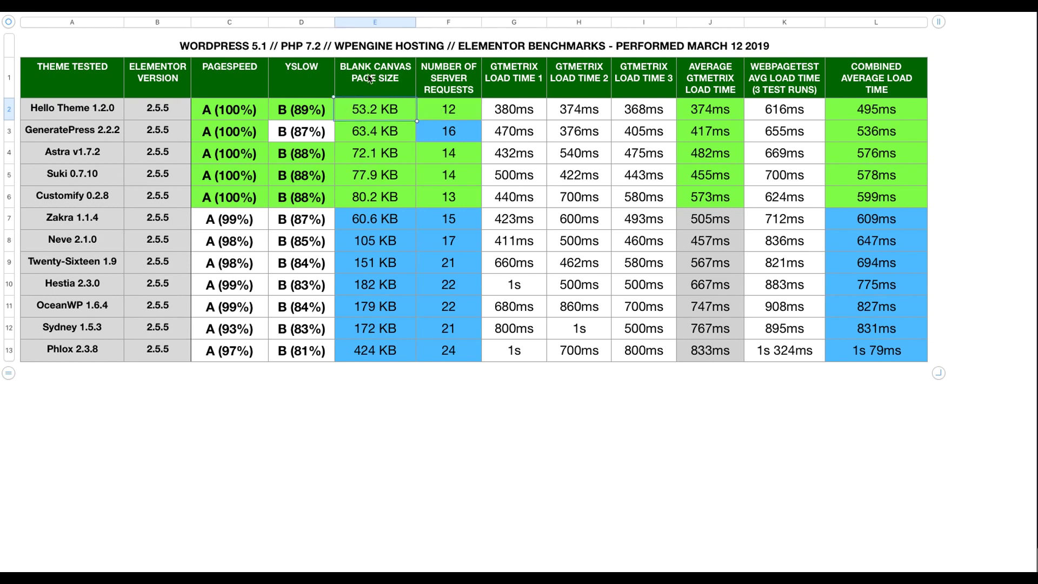
pyautogui.click(438, 111)
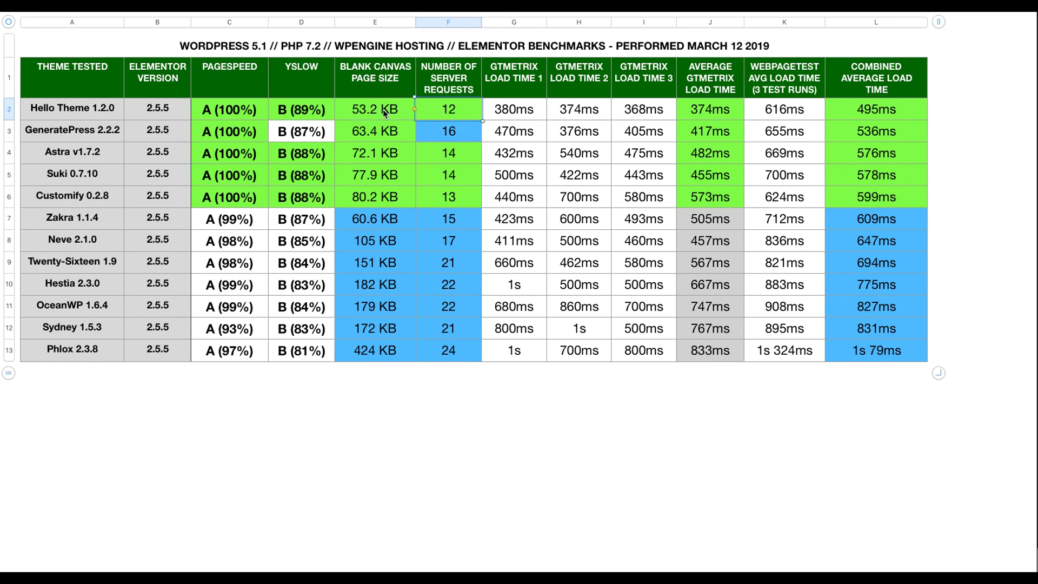
pyautogui.click(385, 113)
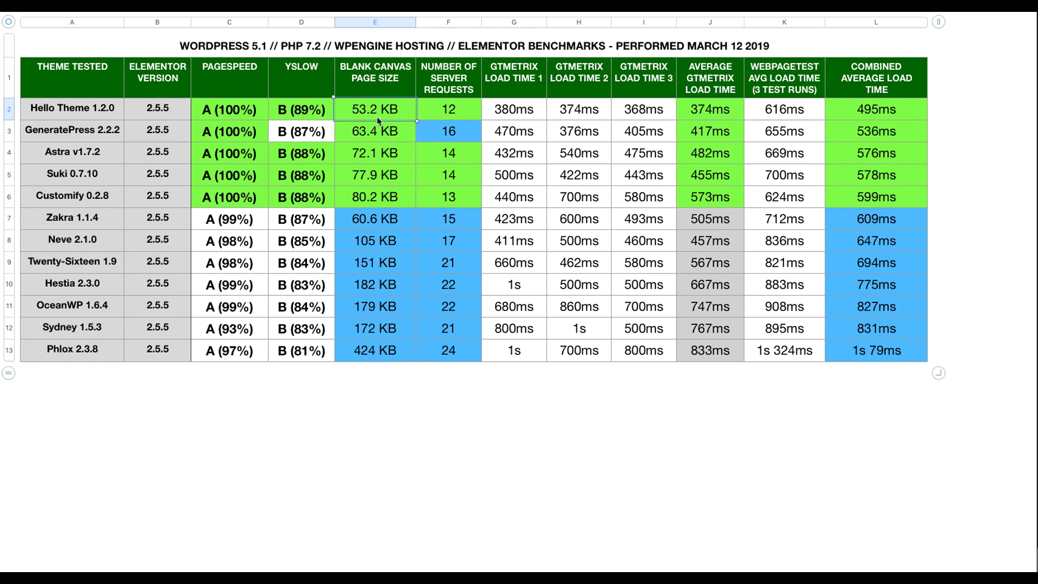
pyautogui.click(363, 139)
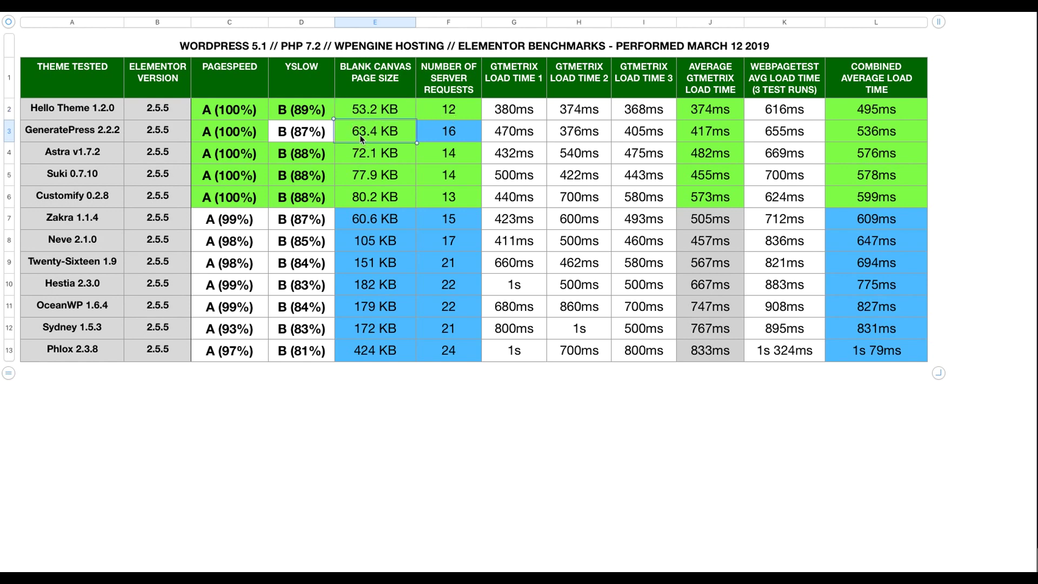
pyautogui.click(380, 156)
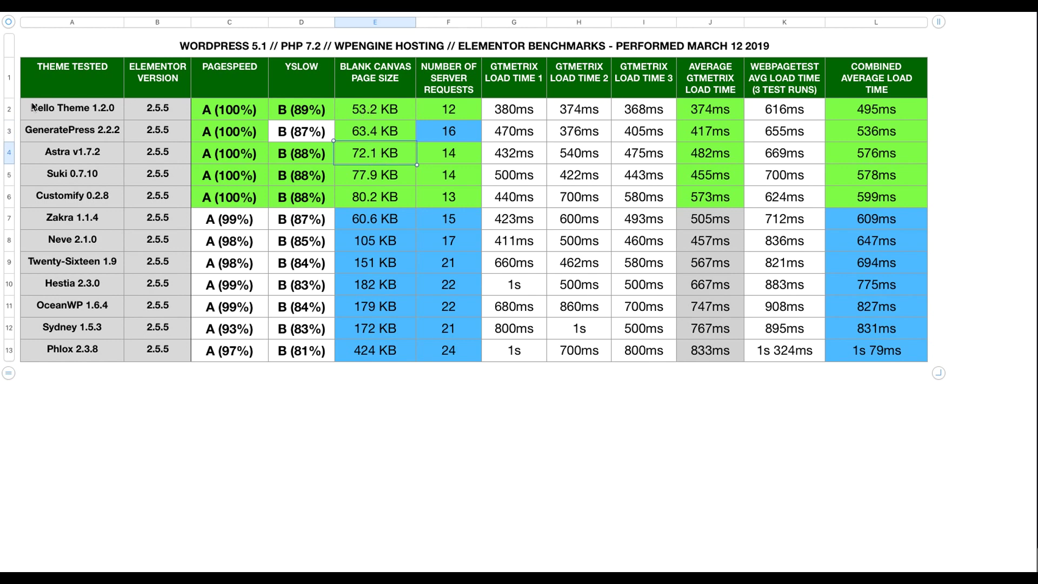
pyautogui.click(7, 110)
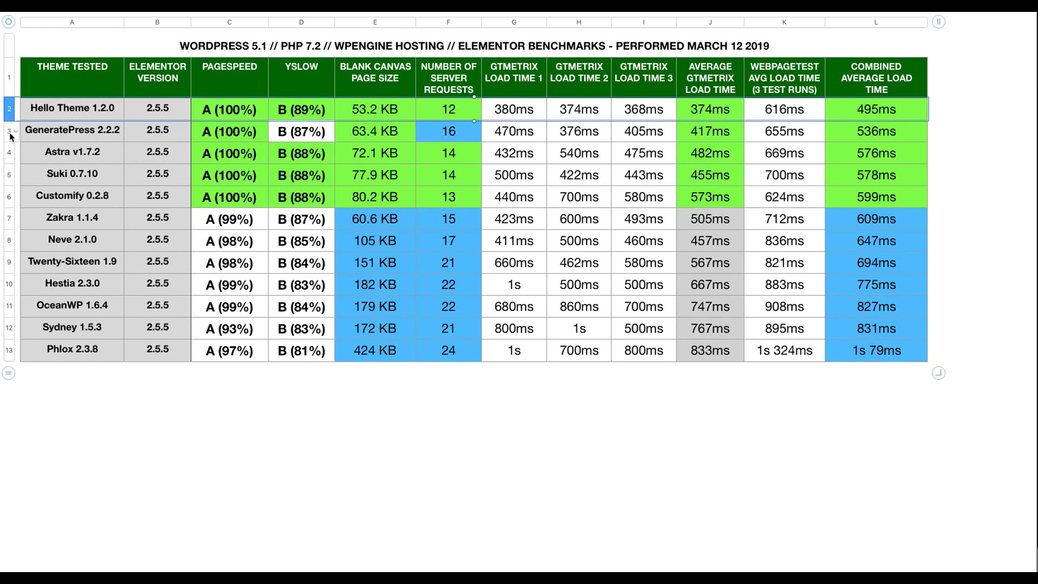
pyautogui.click(10, 132)
pyautogui.moveTo(11, 136); pyautogui.dragTo(10, 153)
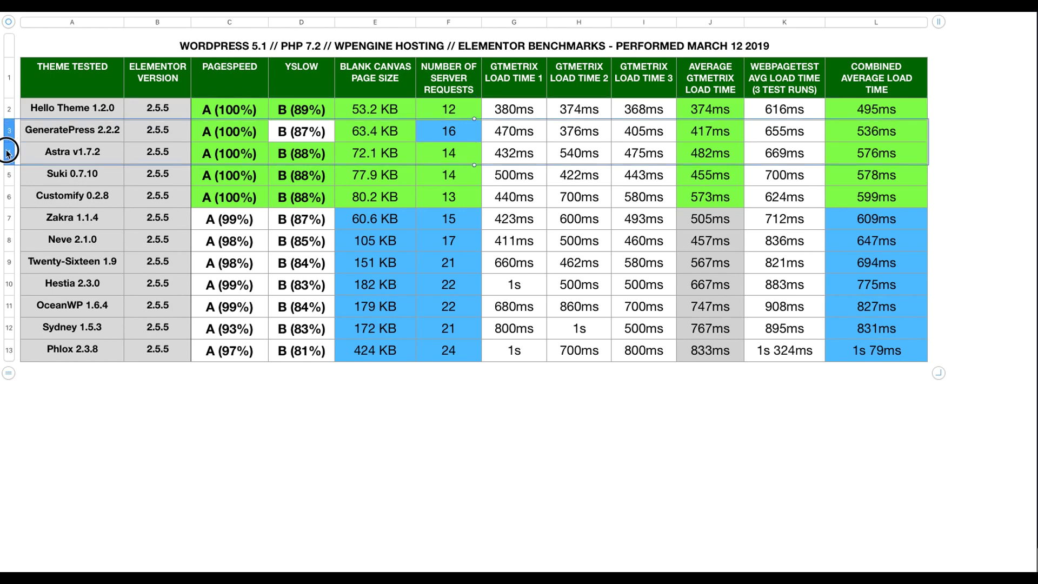